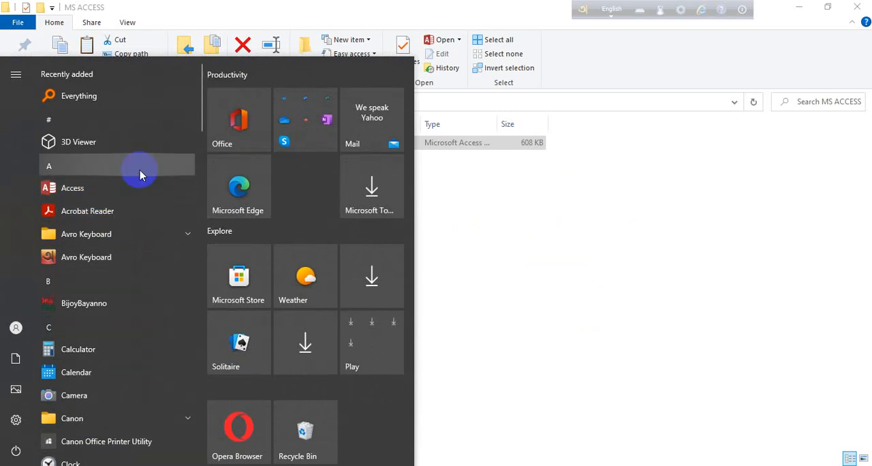
Open Access and start a new blank database with the file name "student short information"
left_click(71, 191)
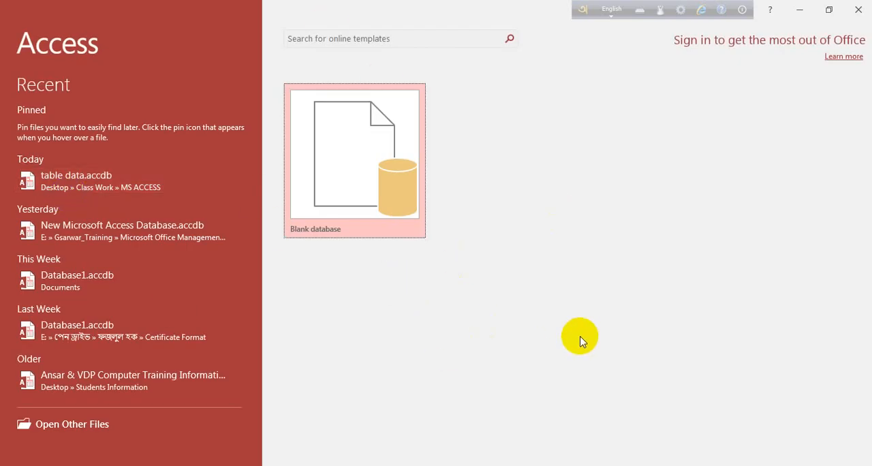
left_click(341, 150)
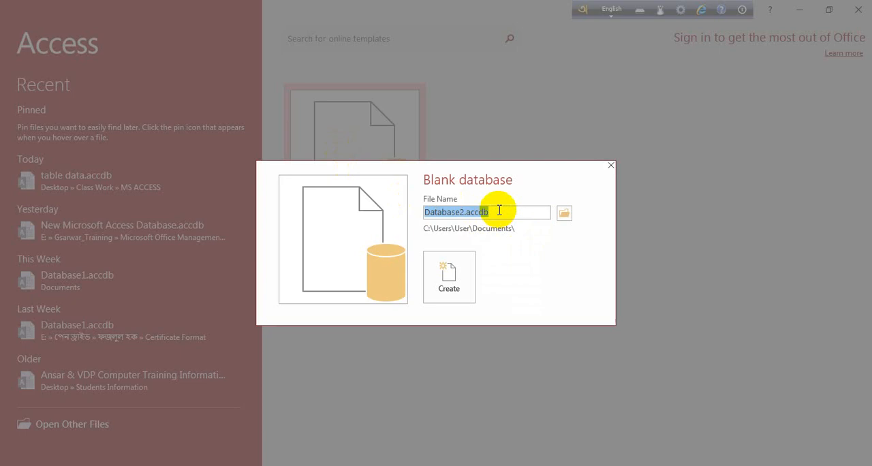
type("d")
key("BackSpace")
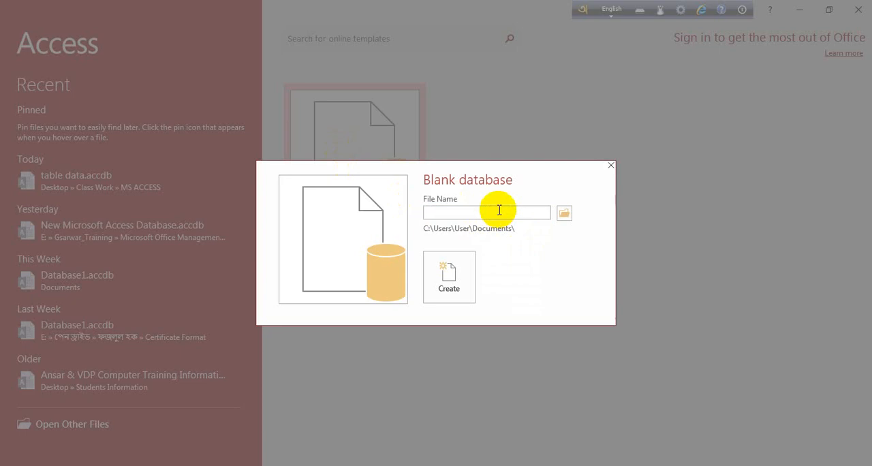
type("tabl")
key("BackSpace")
key("BackSpace")
key("BackSpace")
key("BackSpace")
type("student short informat")
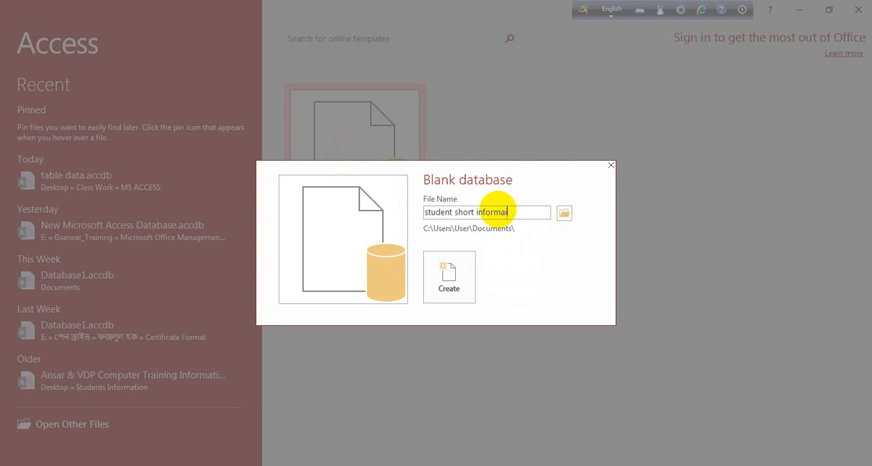
type("ion")
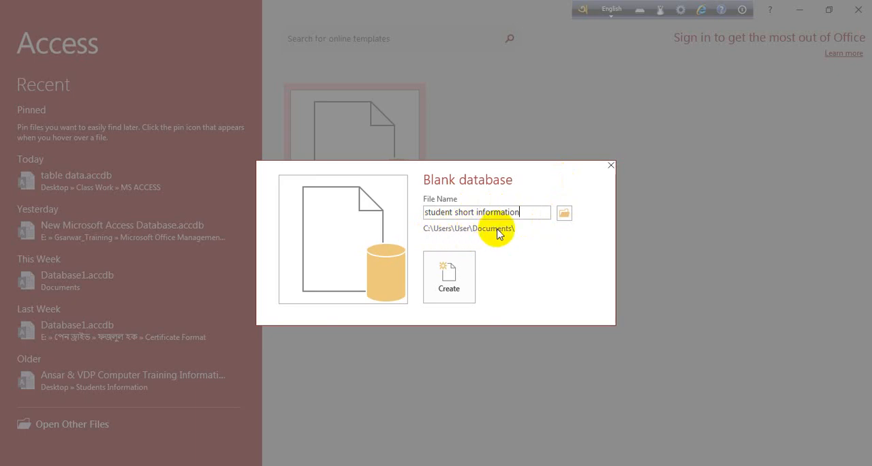
Set the save location to the Desktop folder Class Work\MS ACCESS and create the database
left_click(563, 214)
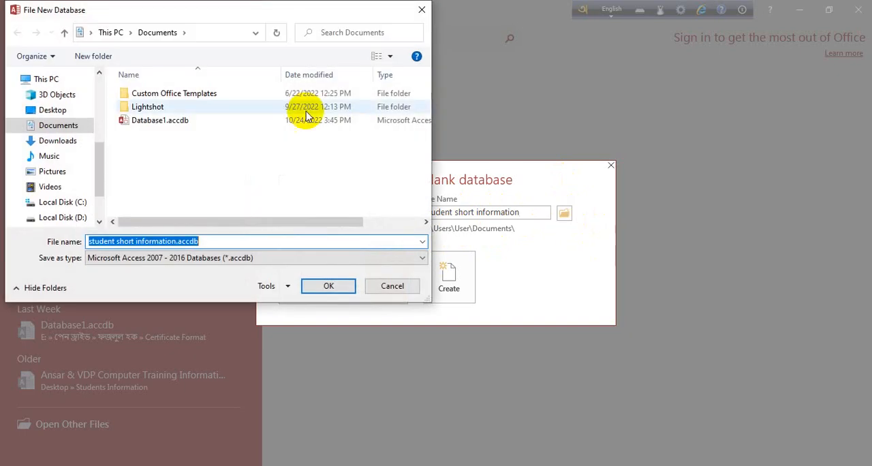
scroll(68, 188, "down", 2)
scroll(68, 184, "up", 3)
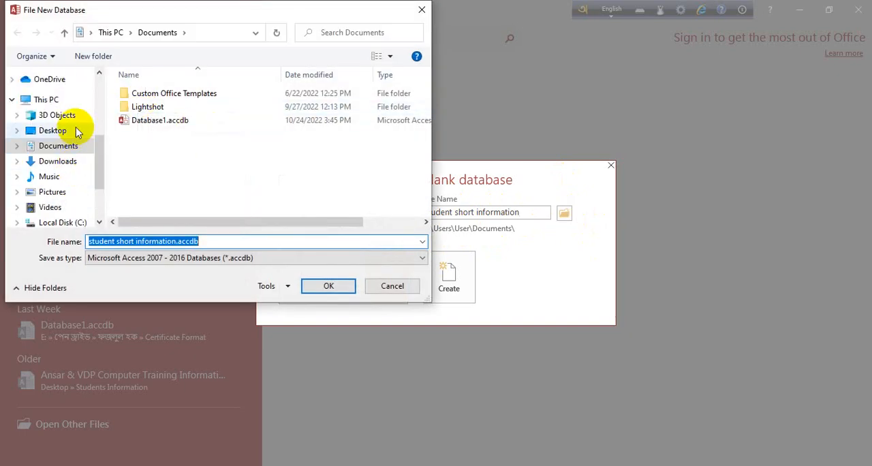
left_click(55, 130)
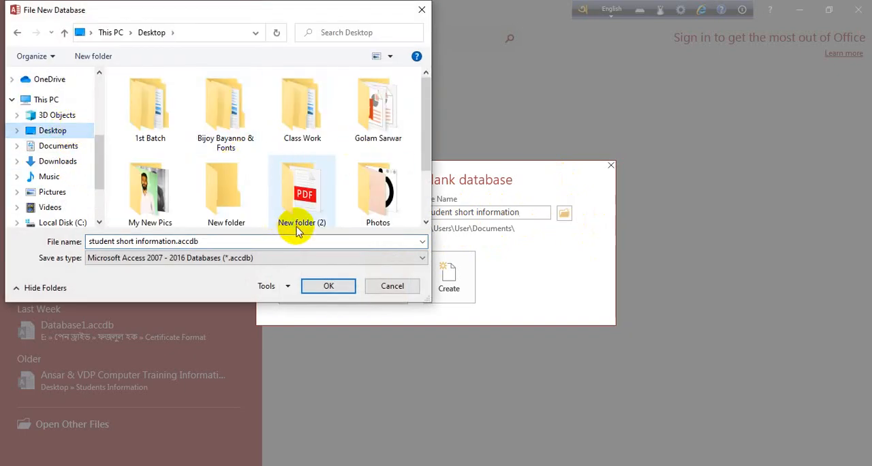
scroll(324, 178, "down", 1)
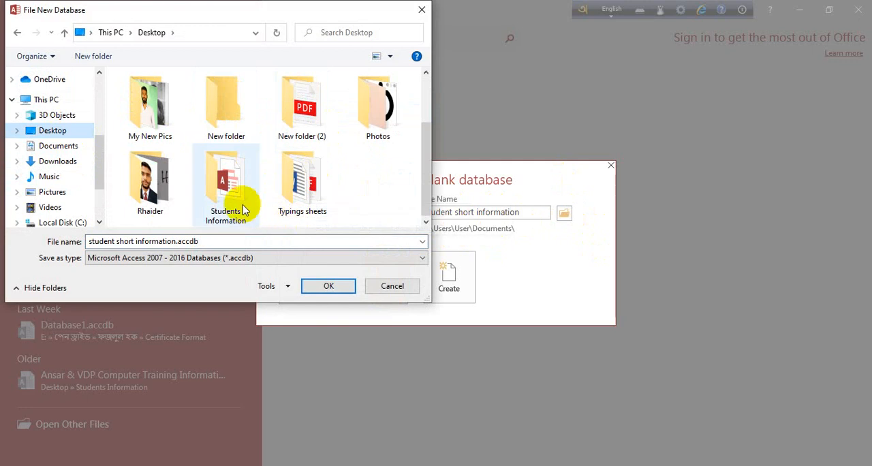
scroll(315, 169, "up", 1)
double_click(313, 120)
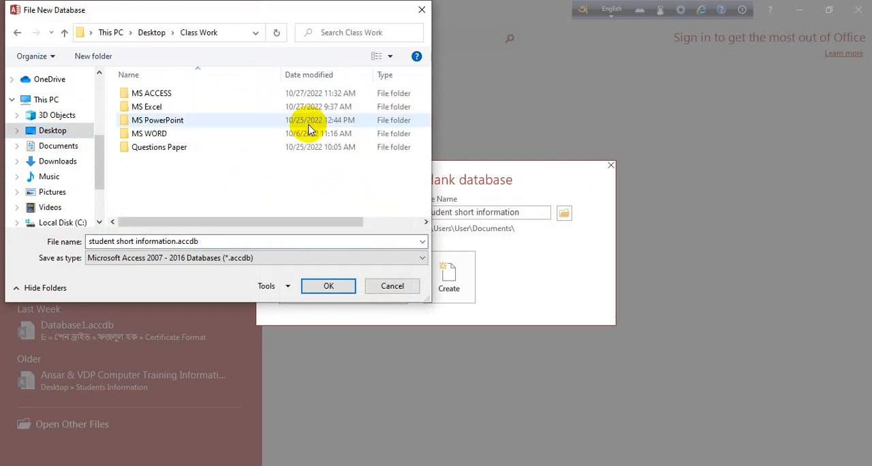
left_click(161, 99)
double_click(162, 99)
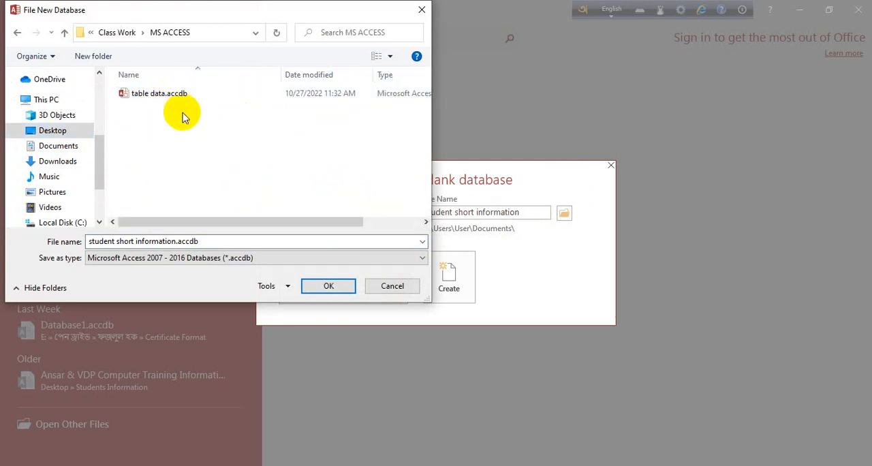
left_click(329, 286)
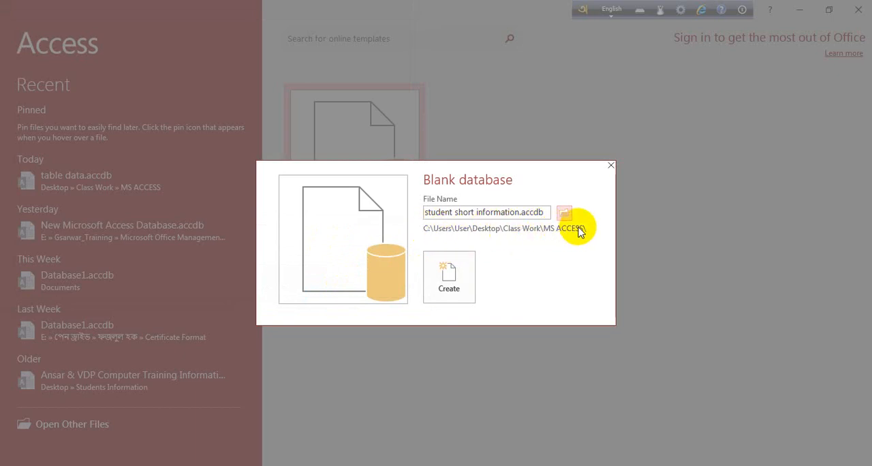
left_click(469, 298)
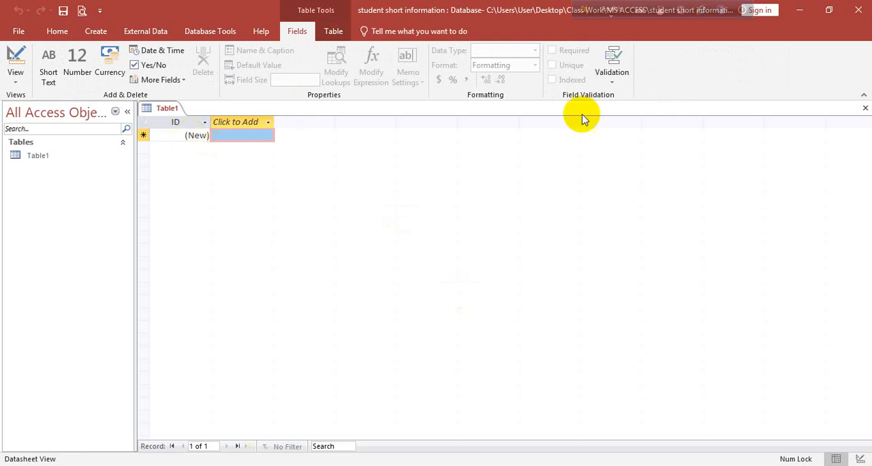
Close the default table and create a new blank table
left_click(865, 108)
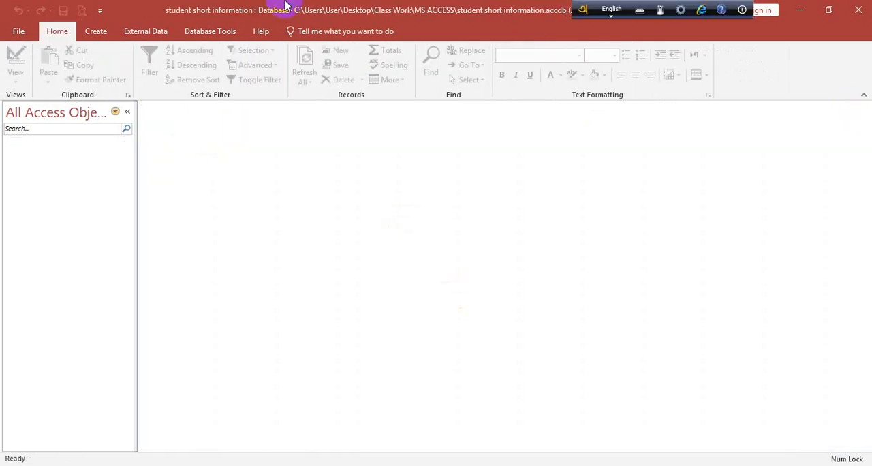
left_click(95, 34)
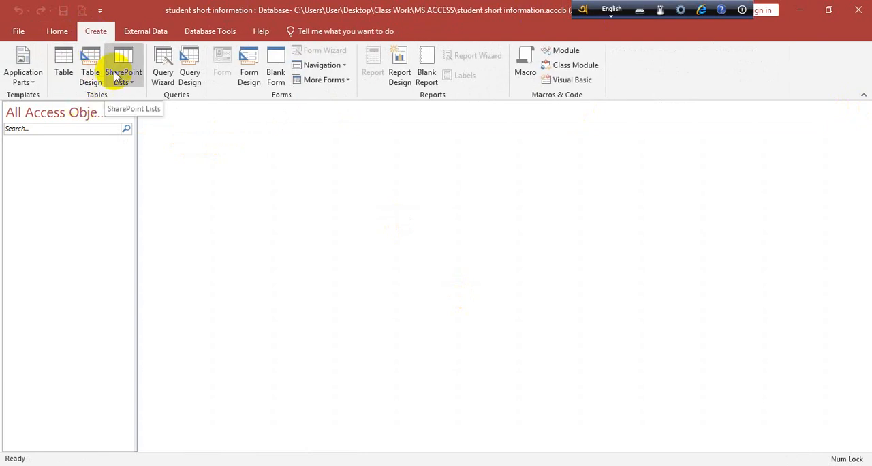
left_click(64, 63)
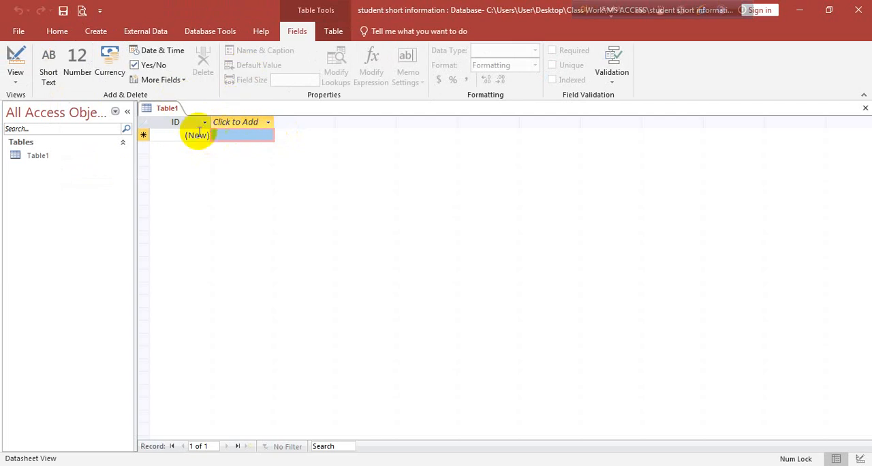
Switch the new table to Design View, saving it under the name "Student Informtaion"
left_click(15, 74)
left_click(56, 135)
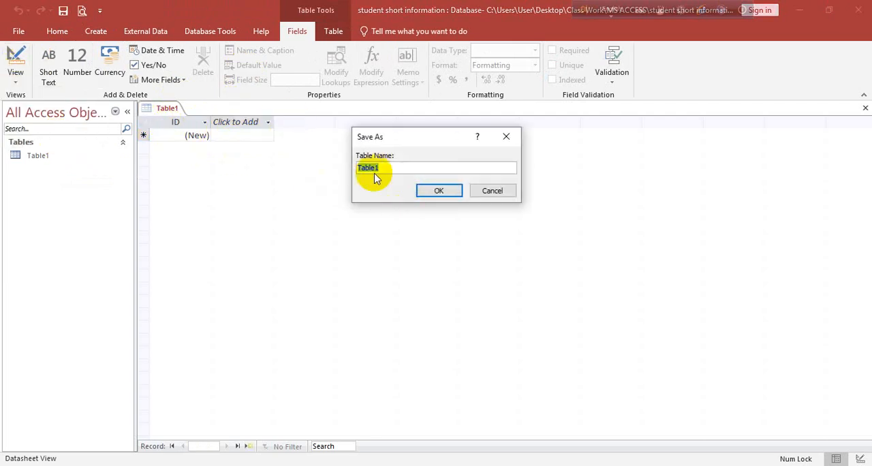
type("S")
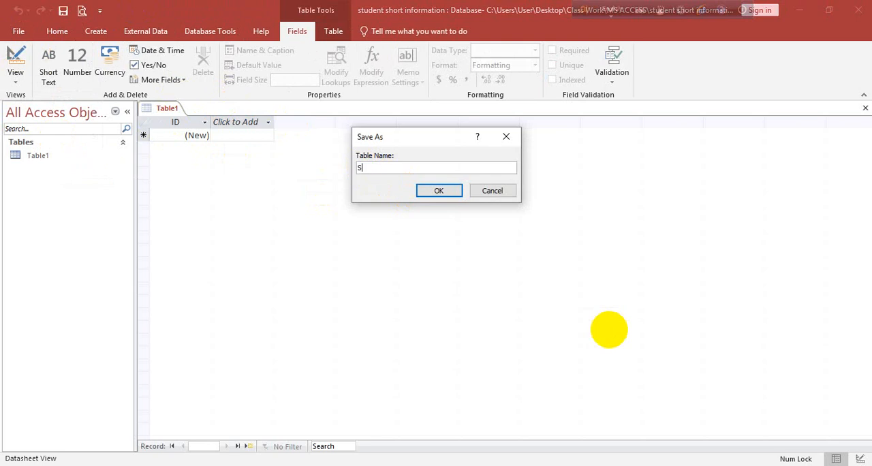
type("tudent Informtaion")
left_click(441, 190)
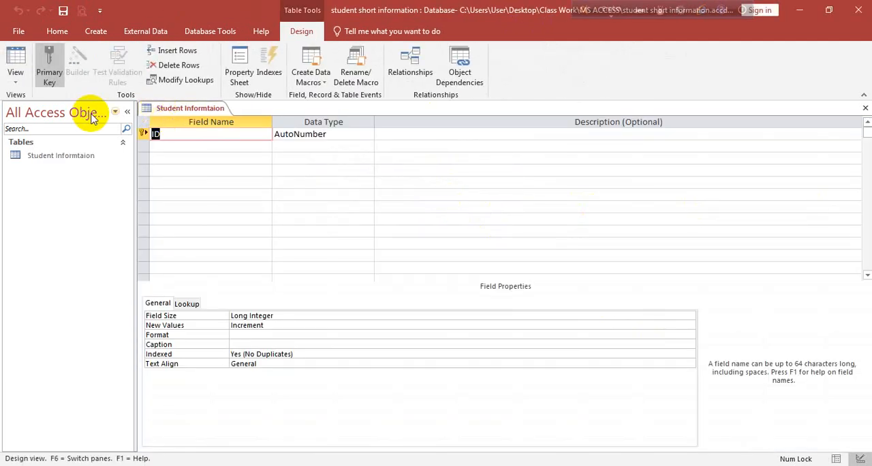
left_click(22, 81)
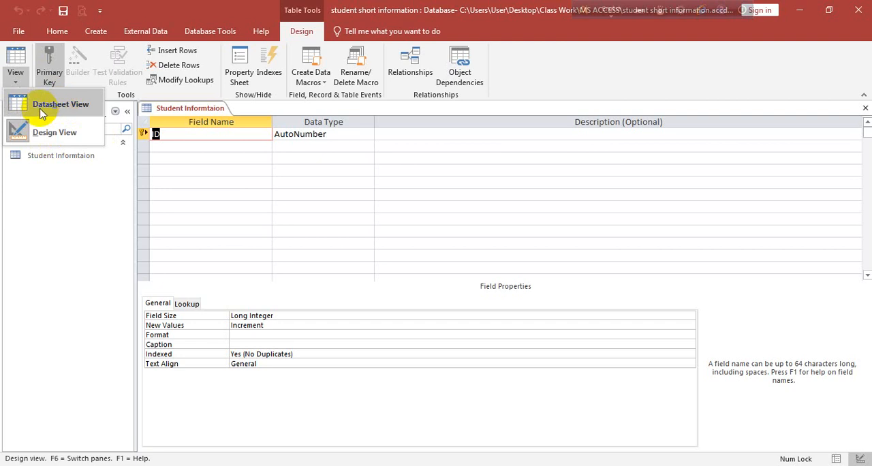
left_click(68, 132)
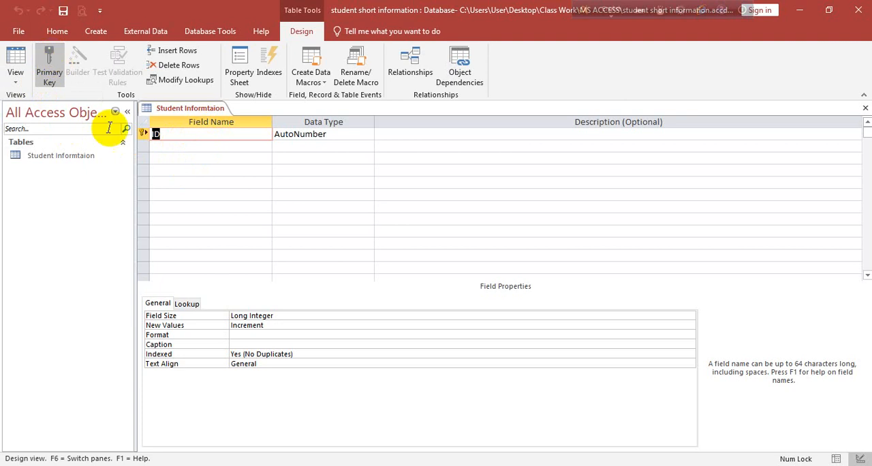
Remove the primary key from the ID field and rename the field "Serial No"
left_click(58, 78)
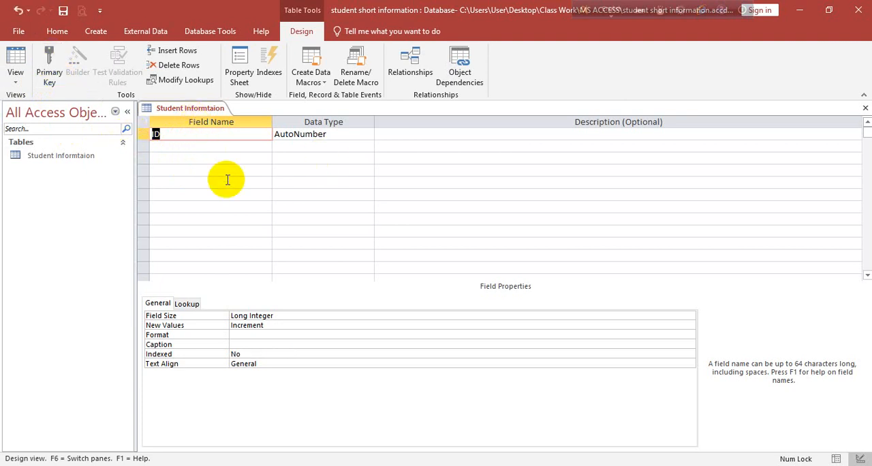
type("Serial No")
key("Tab")
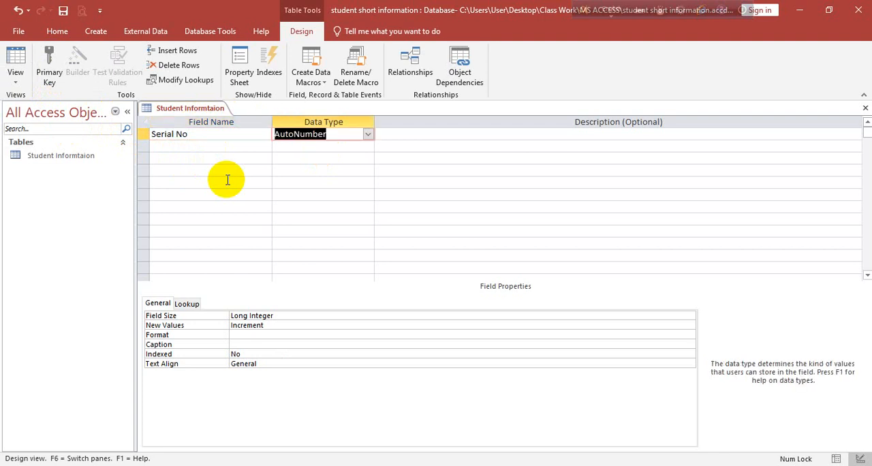
key("Tab")
key("Tab")
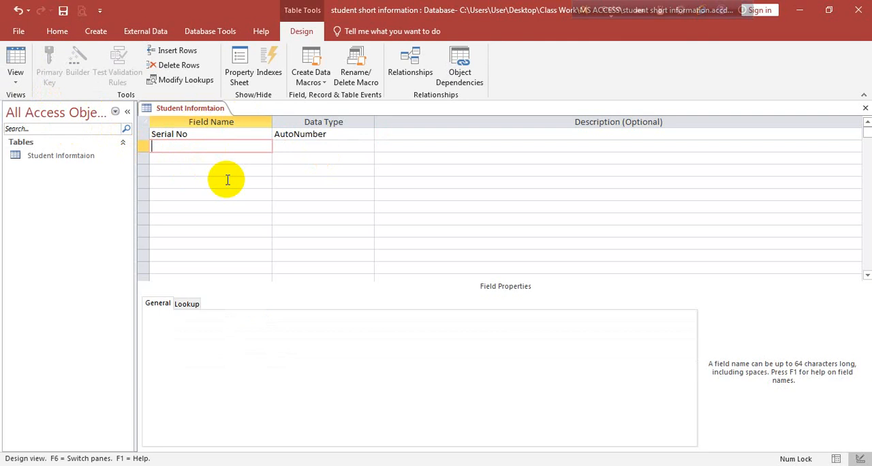
Add a field named "Student's Name" with the Long Text data type below Serial No
type("Student's Name")
key("Tab")
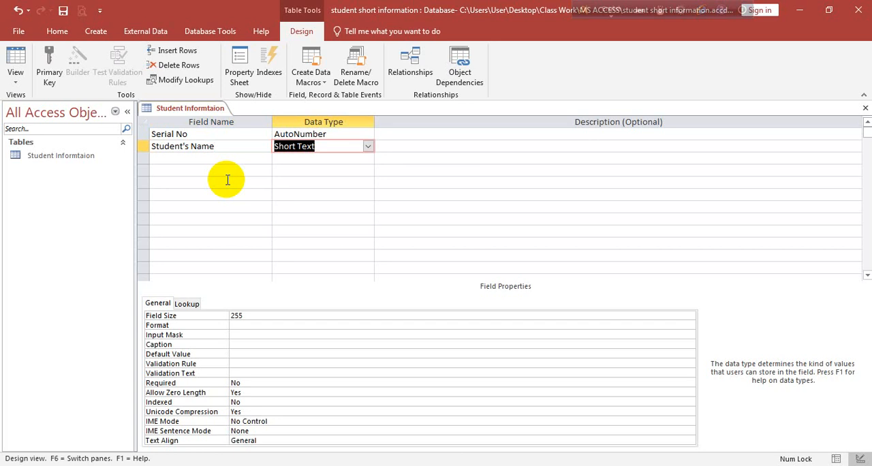
type("long")
key("Tab")
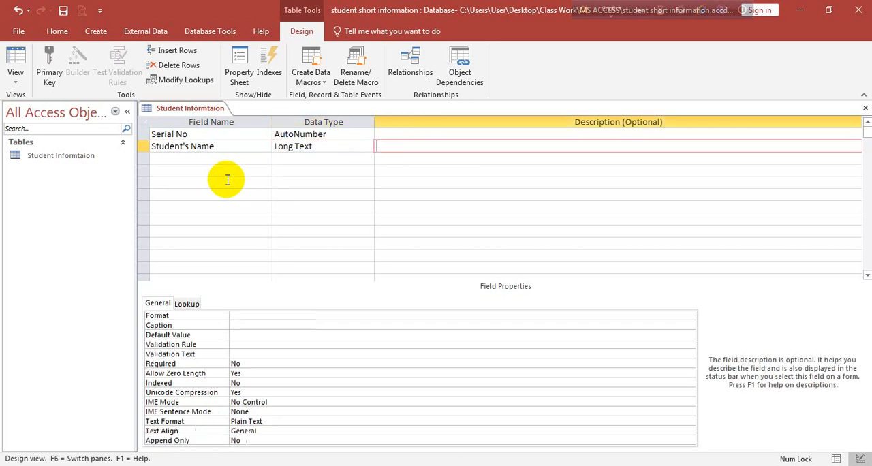
key("Tab")
Add a field named "Father's Name" with the Long Text data type
type("Father")
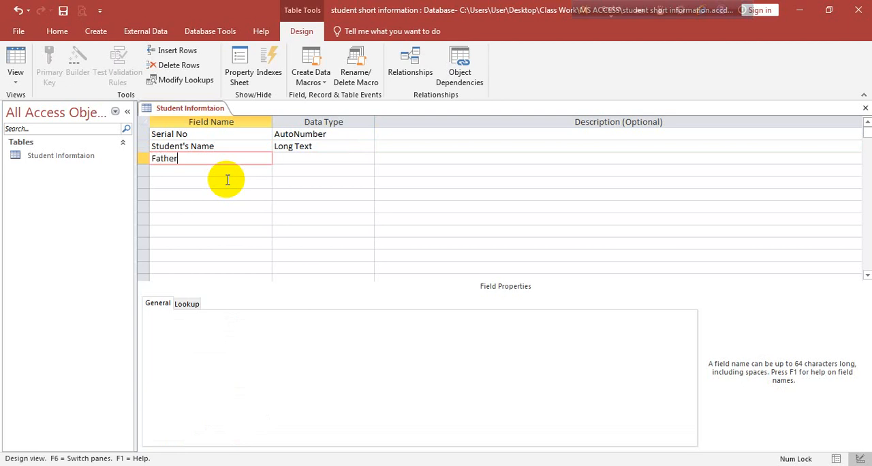
type("'s Name")
key("Tab")
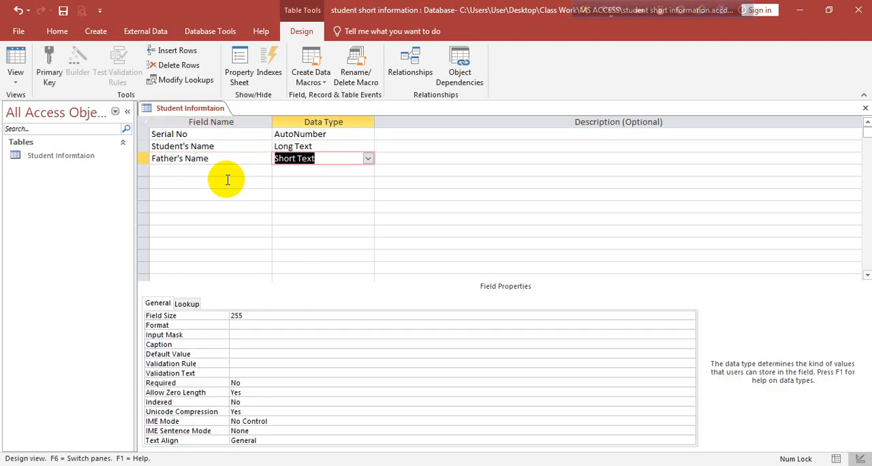
type("L")
key("Tab")
Add a field named "Mother's Name" with the Long Text data type
key("Tab")
type("Mother")
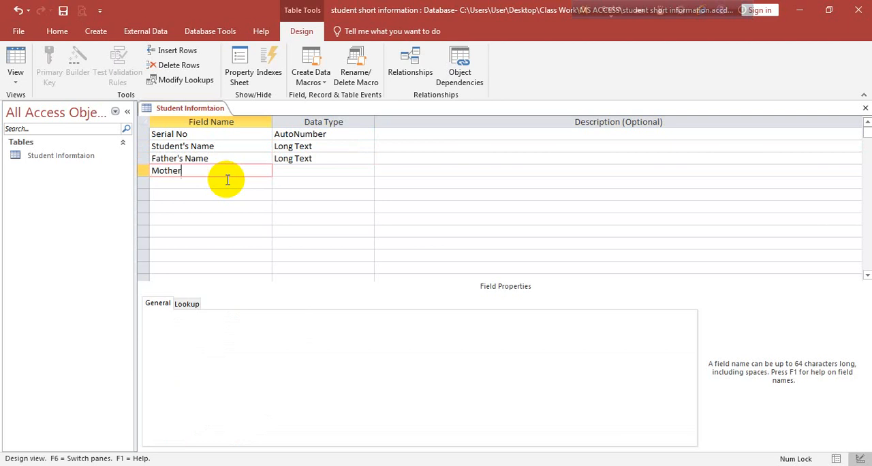
type("'s Name")
key("Tab")
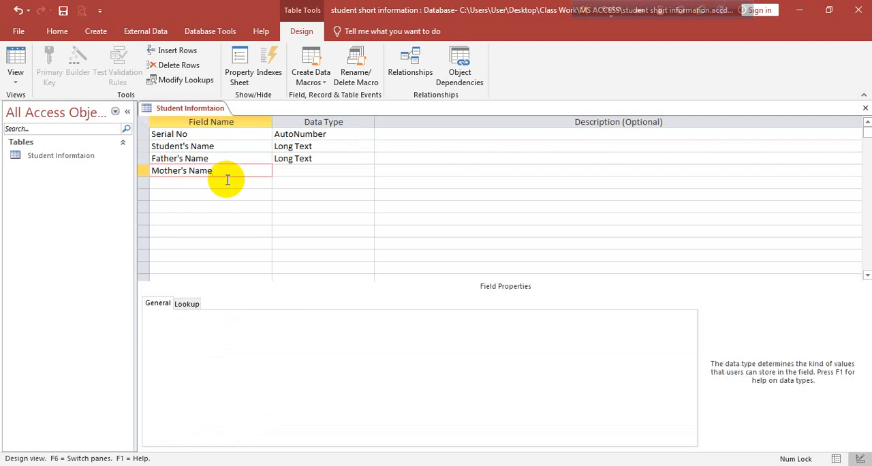
type("L")
Add a field named "Address" with the Long Text data type
key("Tab")
key("Tab")
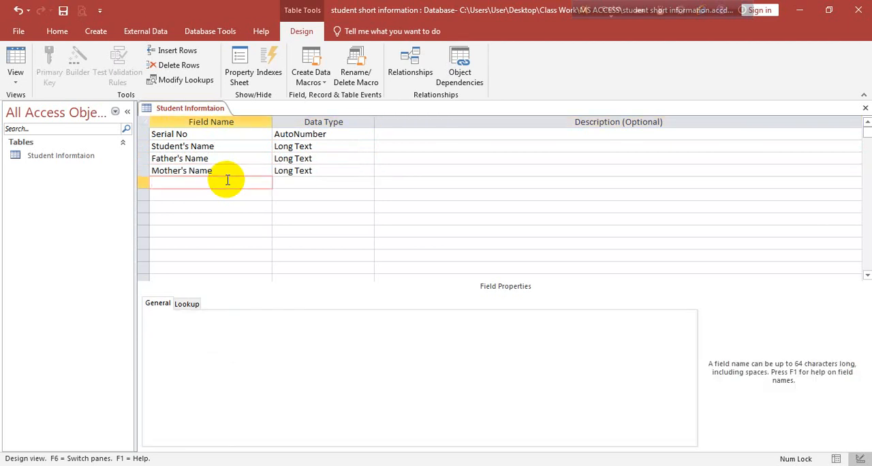
type("Address")
key("Tab")
type("L")
Add a field named "Date of birth" with the Date/Time data type
key("Tab")
key("Tab")
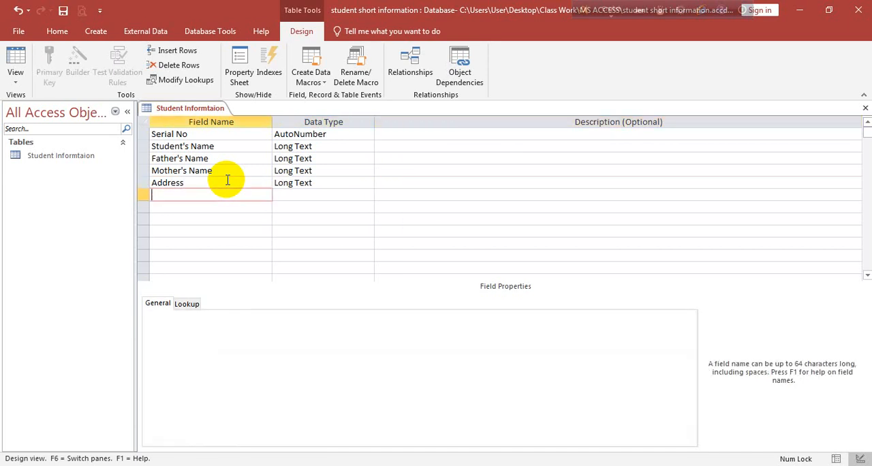
type("Date of birth")
key("Tab")
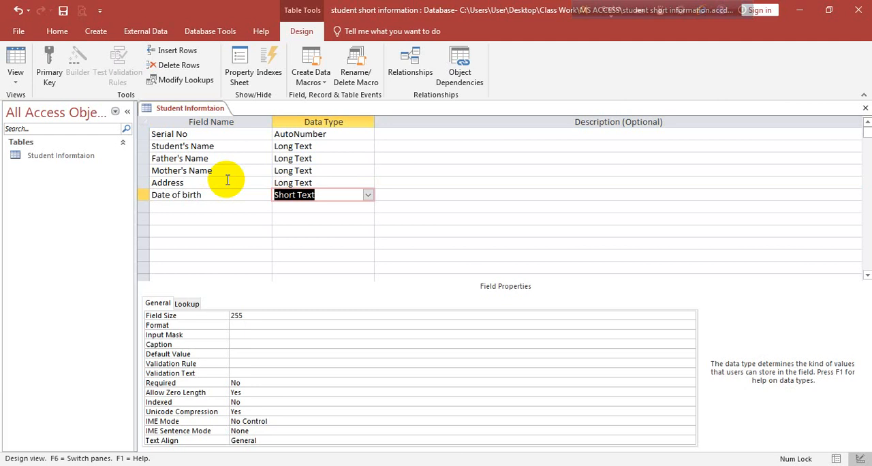
type("d")
key("Return")
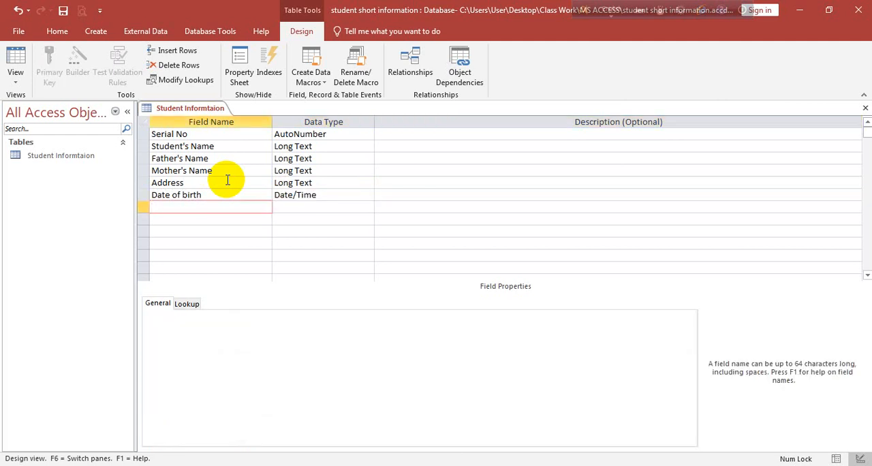
Add a field named "Mobile NO" with the Large Number data type
type("Mobile NO")
key("Return")
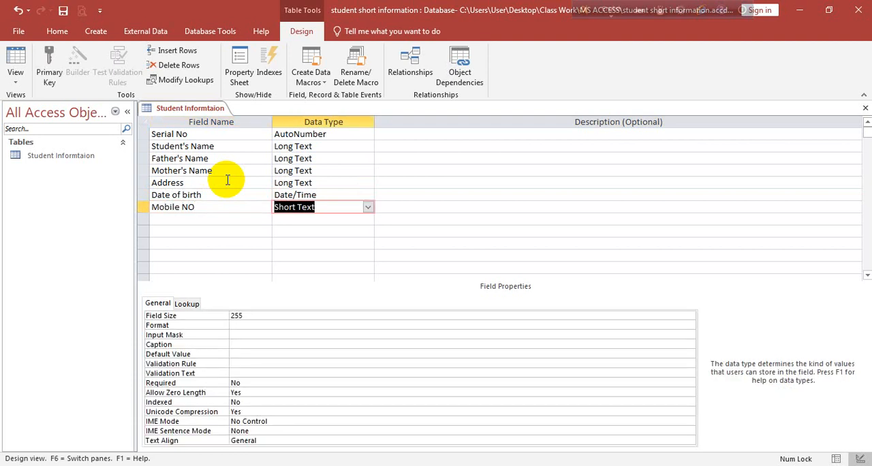
type("large Number")
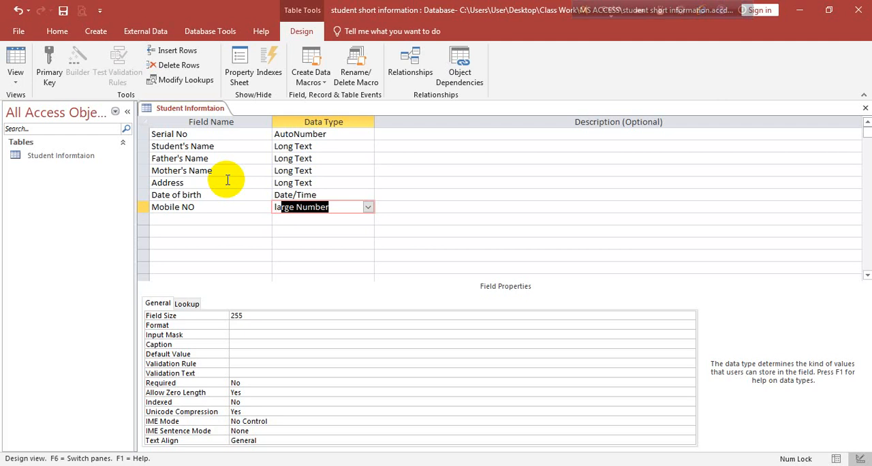
key("Return")
key("Return")
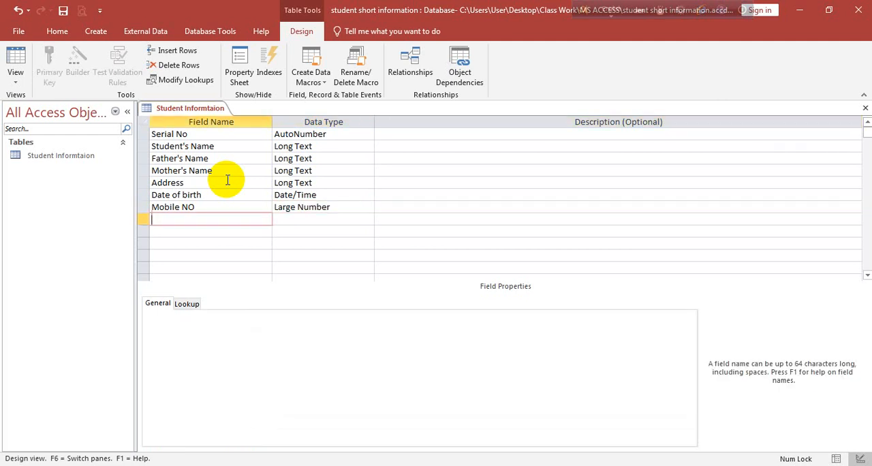
Add a field named "Monthly Salary" with the Currency data type
type("Monthly Salary")
key("Tab")
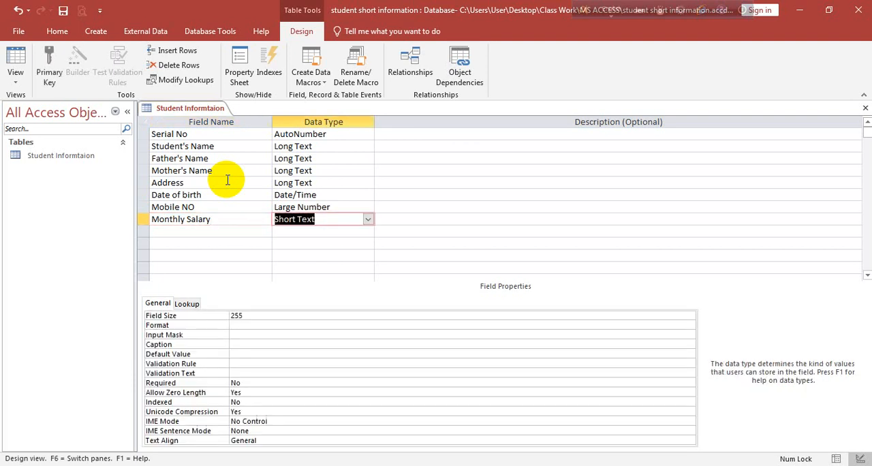
left_click(367, 219)
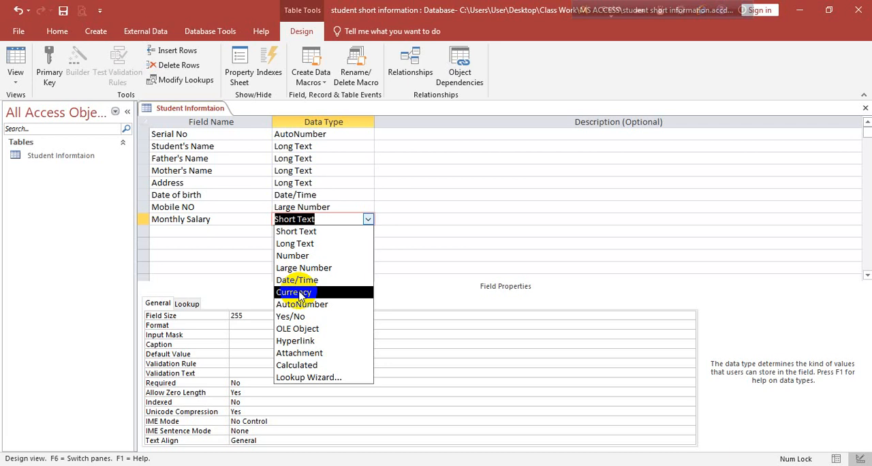
left_click(298, 292)
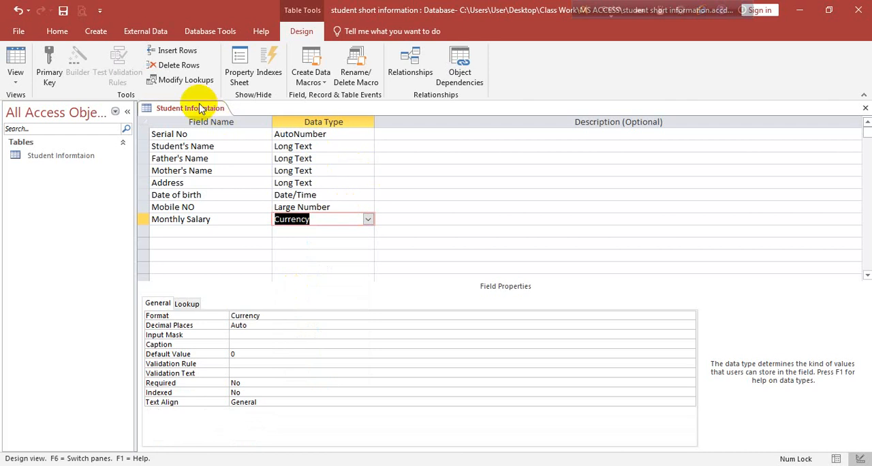
Save the table design, accepting the data type that is incompatible with earlier Access versions
right_click(201, 110)
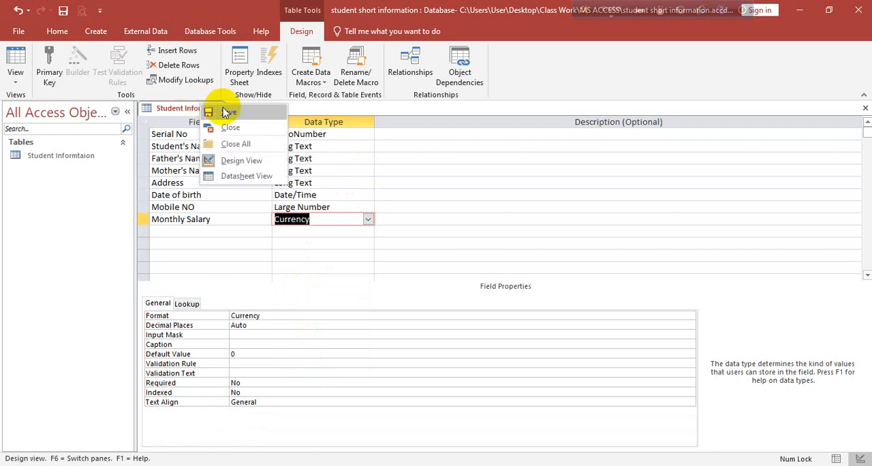
left_click(225, 112)
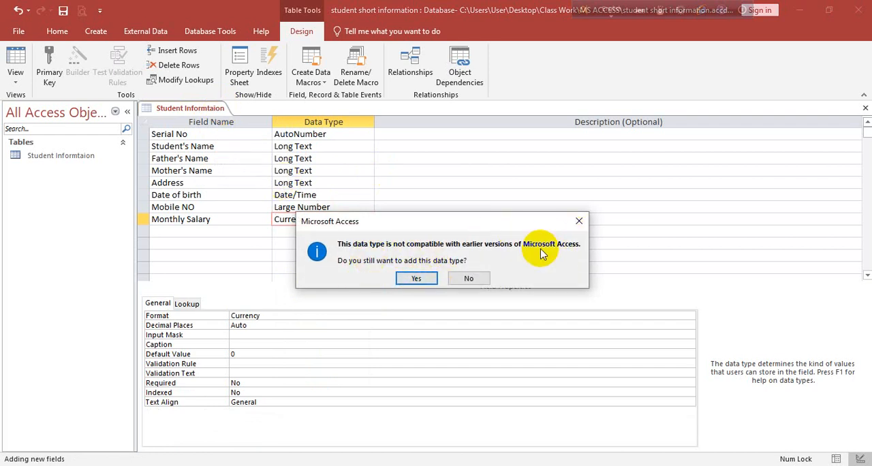
left_click(416, 279)
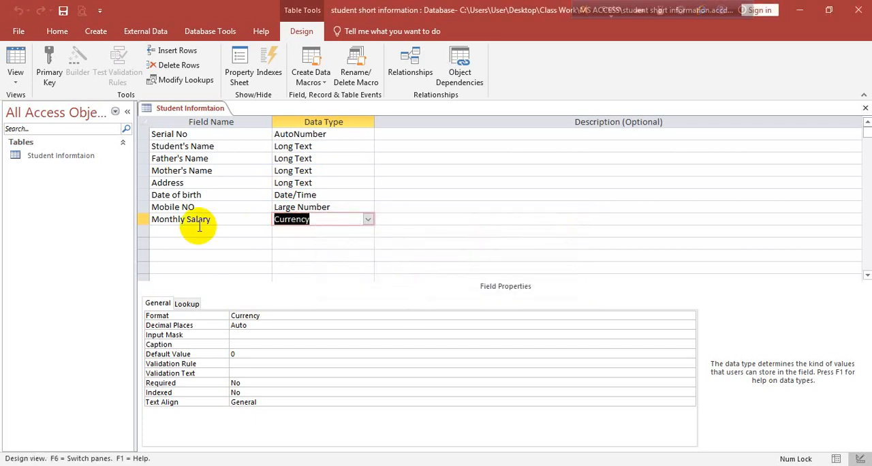
right_click(205, 109)
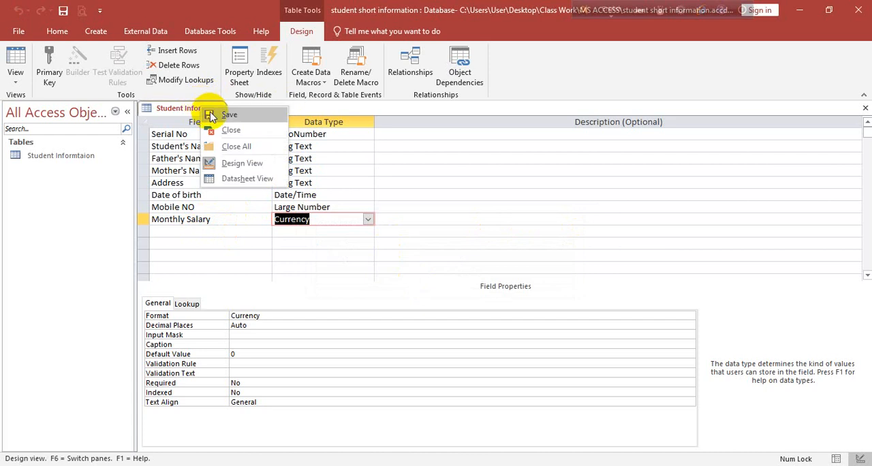
left_click(228, 120)
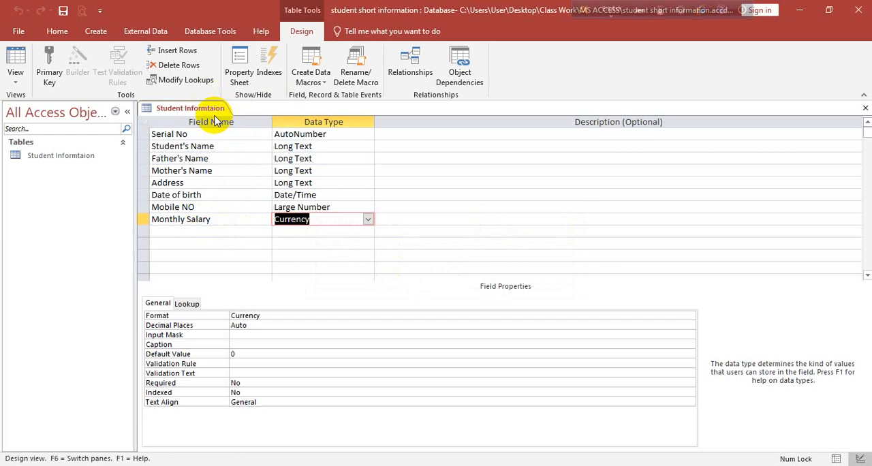
left_click(15, 75)
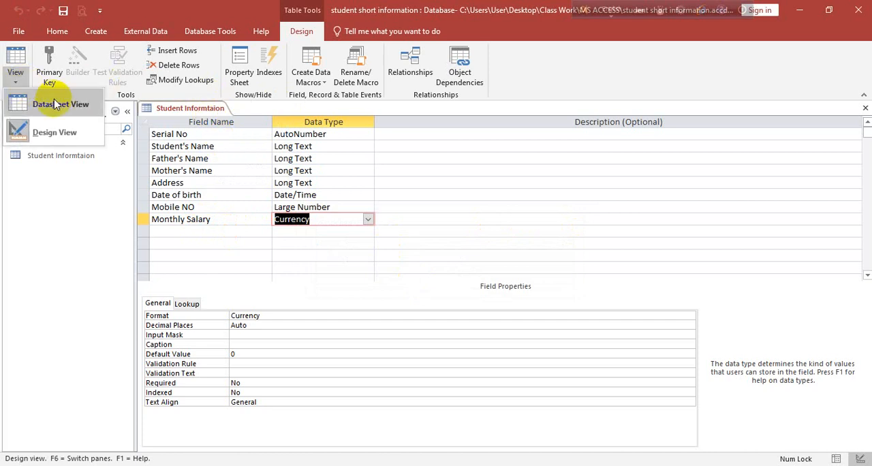
left_click(80, 105)
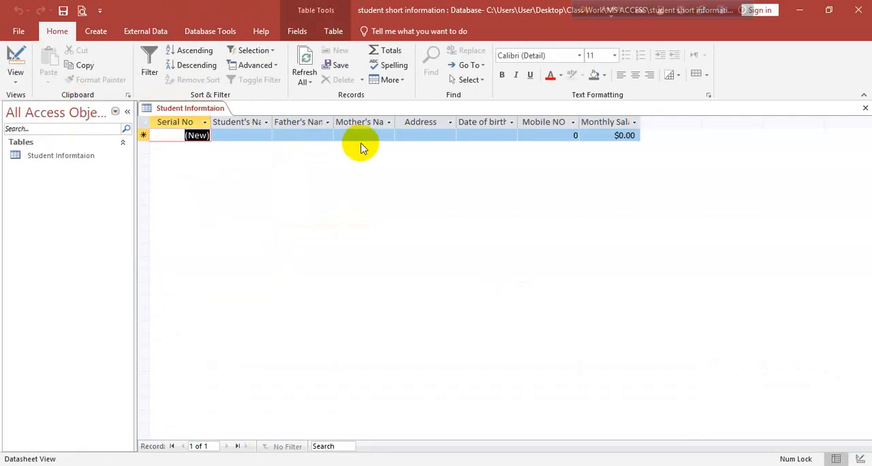
right_click(489, 123)
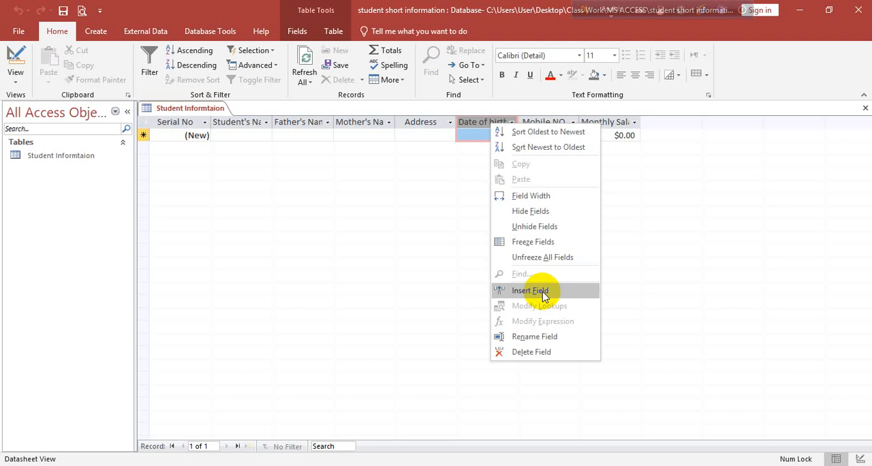
left_click(145, 190)
right_click(143, 187)
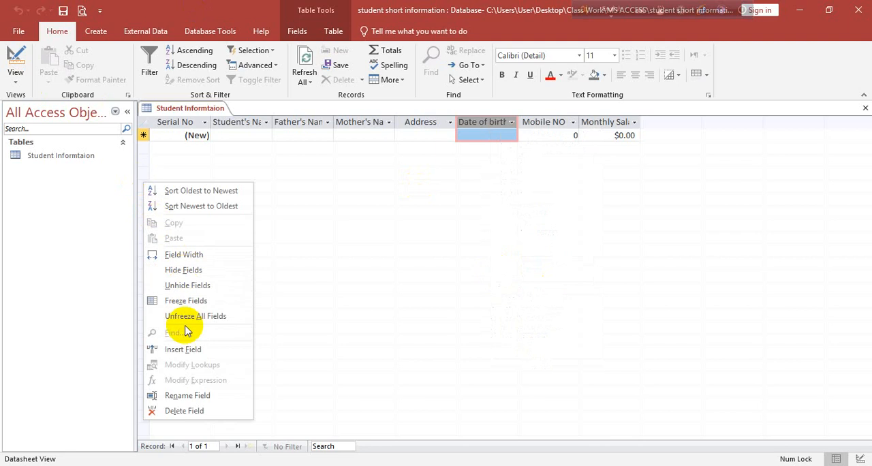
left_click(349, 197)
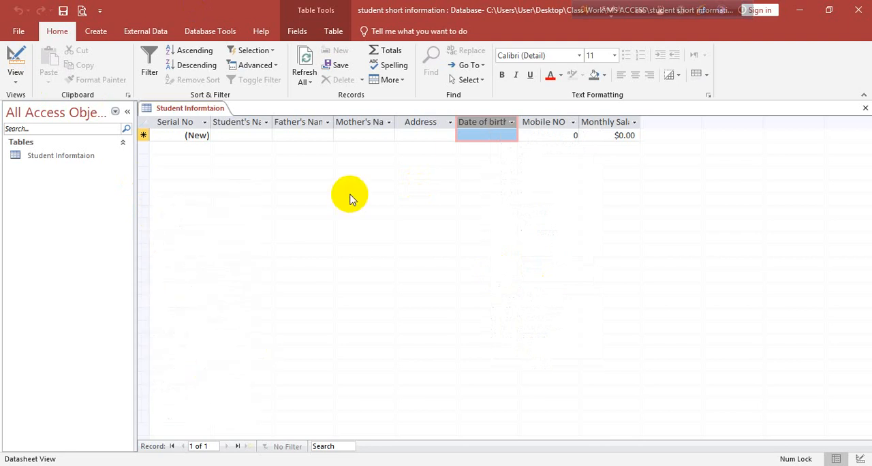
left_click(15, 74)
left_click(60, 134)
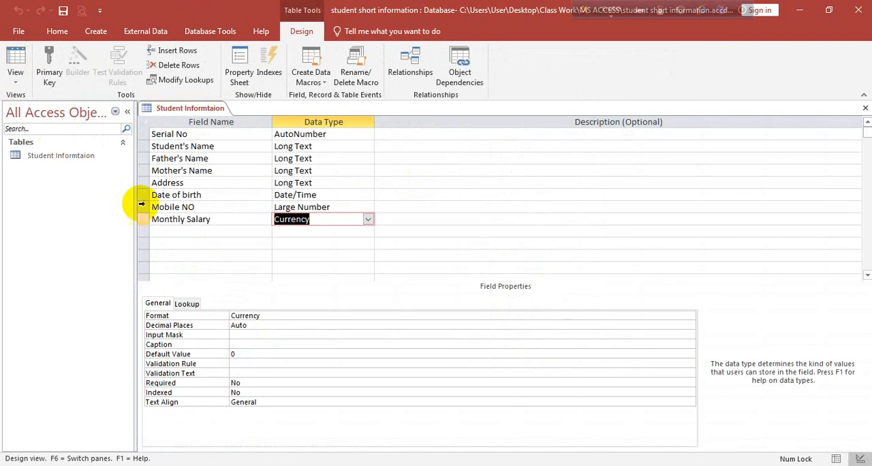
right_click(147, 232)
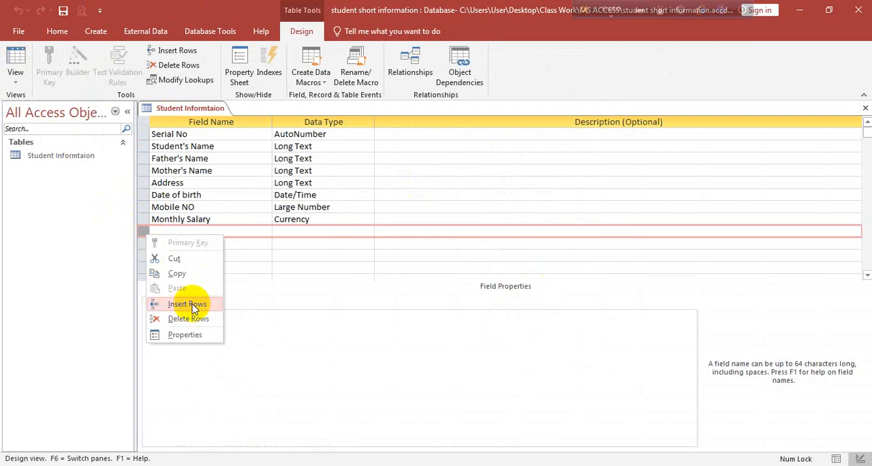
left_click(145, 189)
right_click(144, 185)
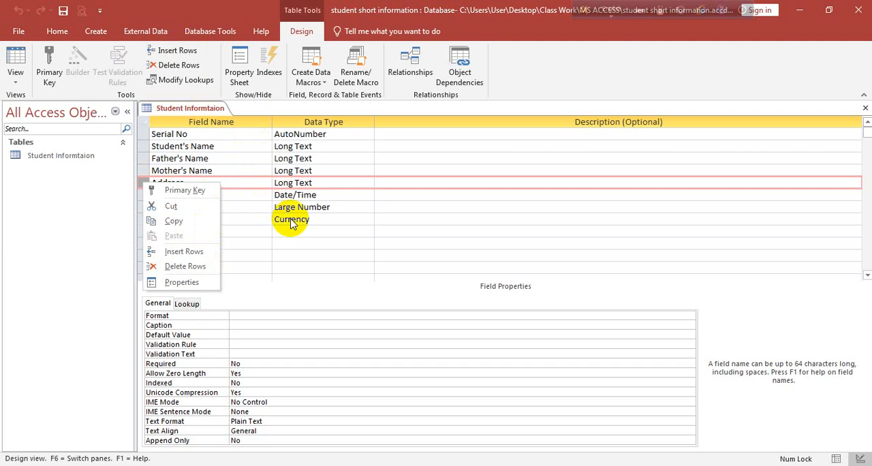
left_click(359, 206)
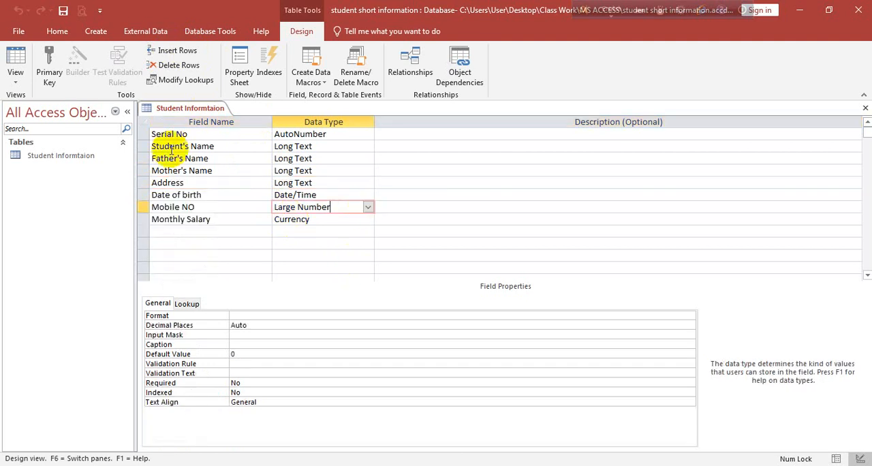
left_click(144, 184)
right_click(144, 184)
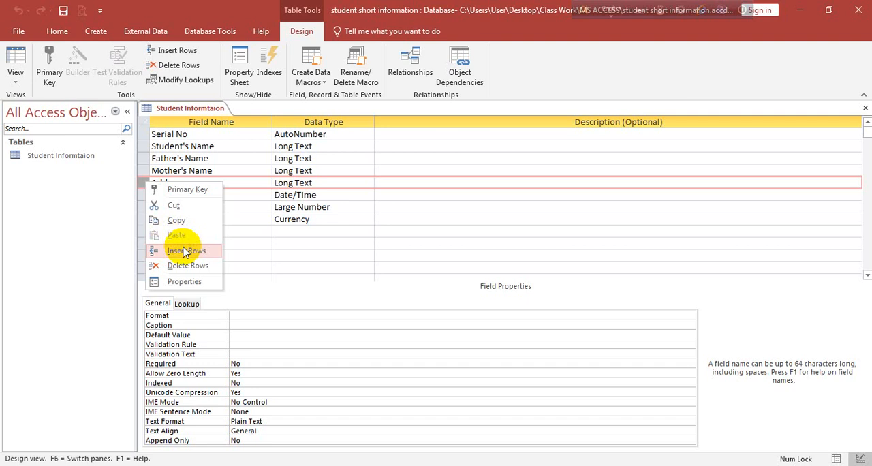
left_click(314, 267)
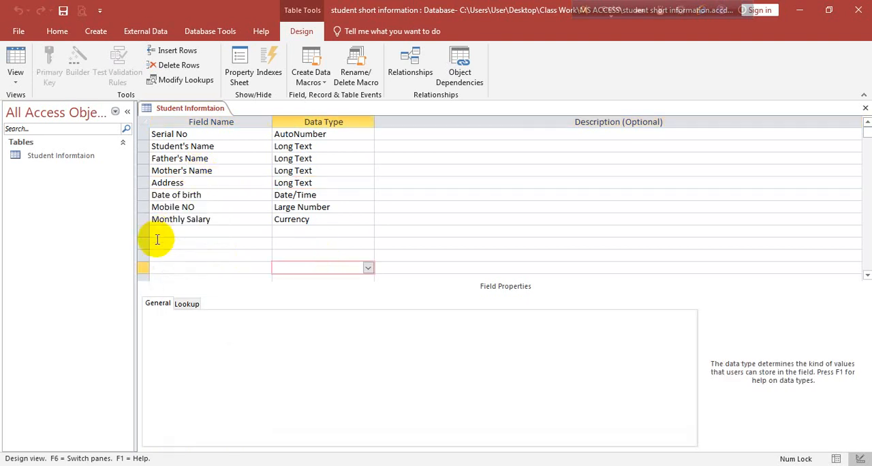
Switch the table to Datasheet view and enter the student's name and the father's name in the first record
left_click(16, 81)
left_click(37, 102)
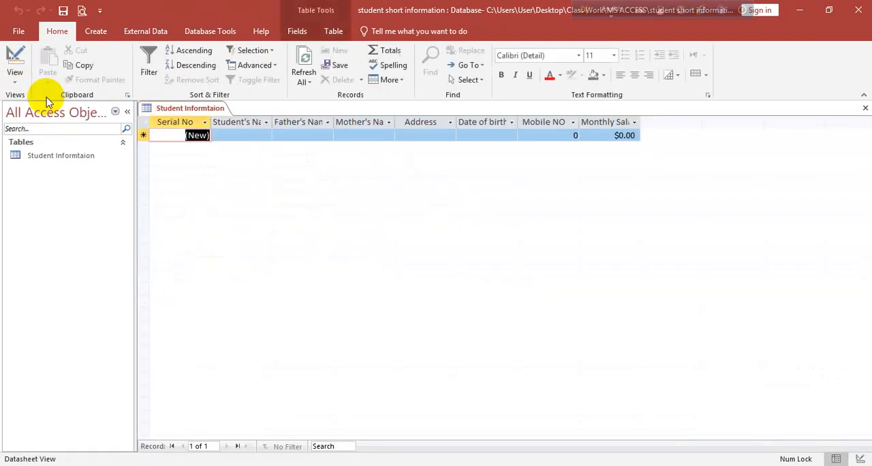
left_click(244, 133)
type("Sarwar")
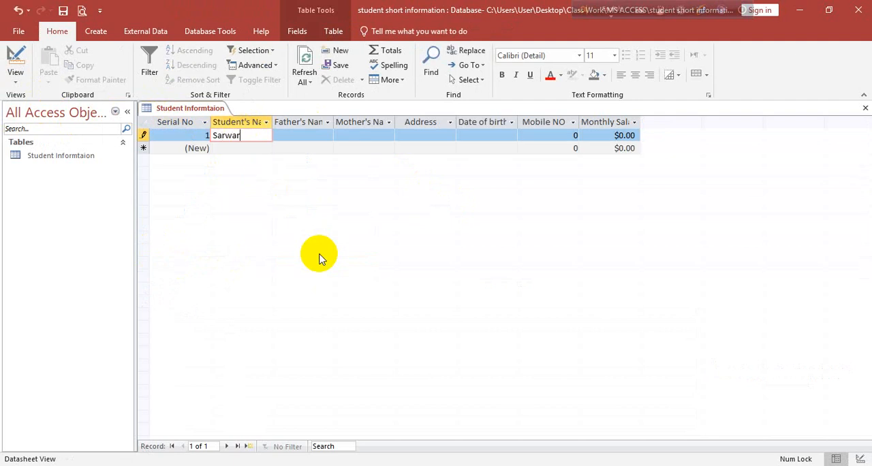
type(" khan")
key("Tab")
type("Rahim Ullah")
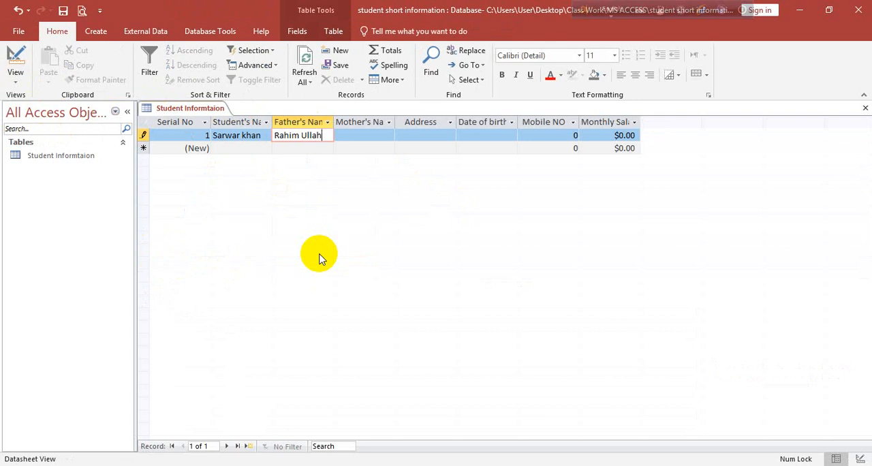
key("Tab")
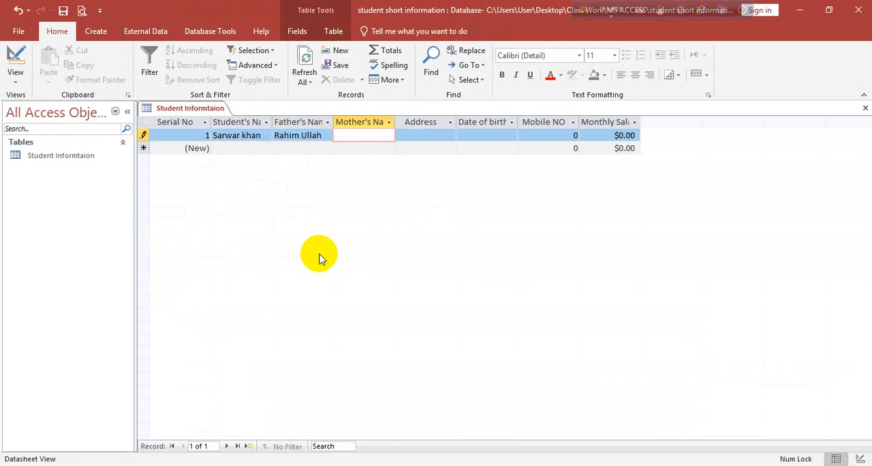
Enter the mother's name and the address in the first record
type("Nasema Akter")
key("Tab")
type("Fen")
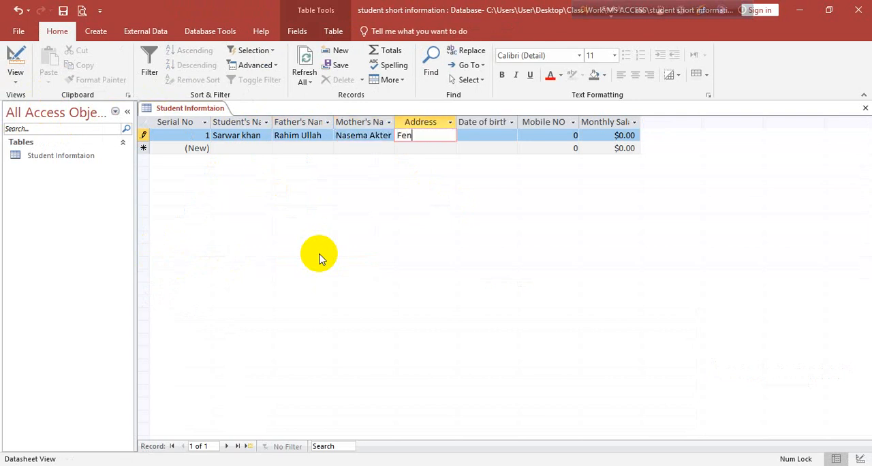
type("i")
key("Tab")
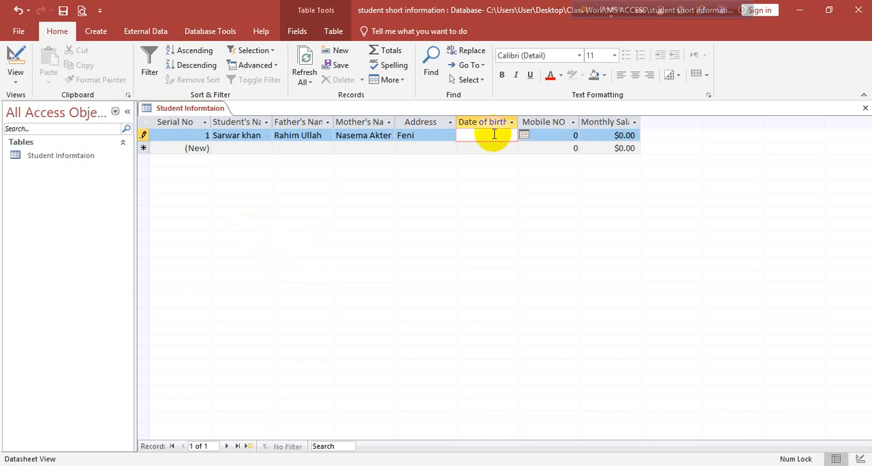
Pick the date of birth from the calendar and enter the mobile number for the first record
left_click(524, 135)
left_click(516, 210)
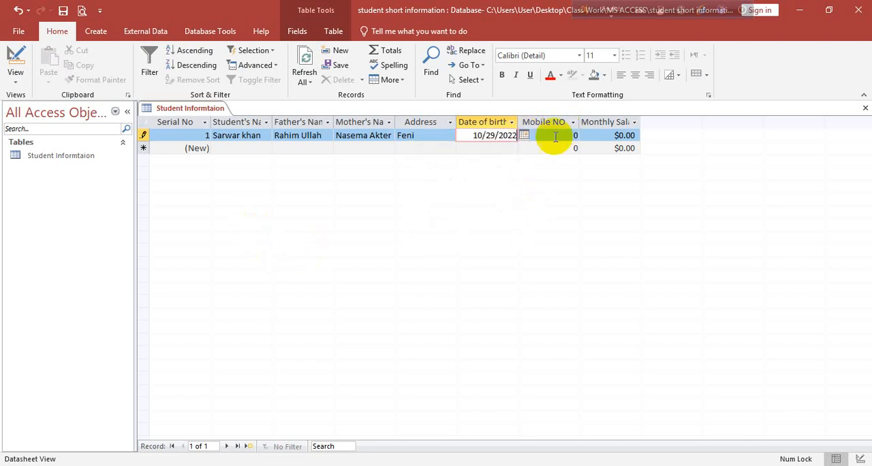
left_click(555, 134)
type("654545665")
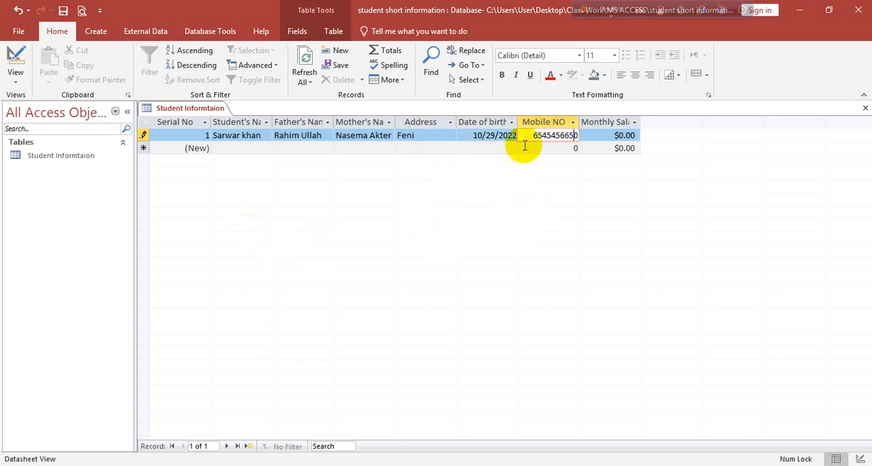
Set the first record's Monthly Salary to 50000 and move on to the Student's Name field of the new record
left_click(613, 136)
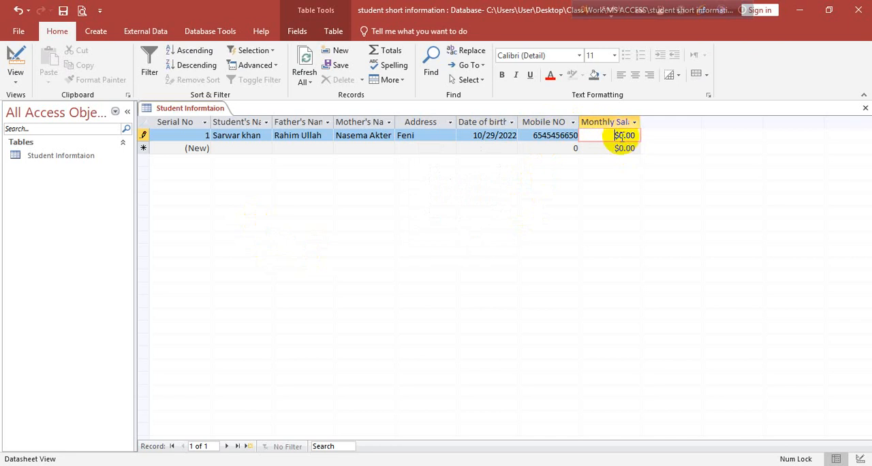
left_click(612, 136)
double_click(612, 136)
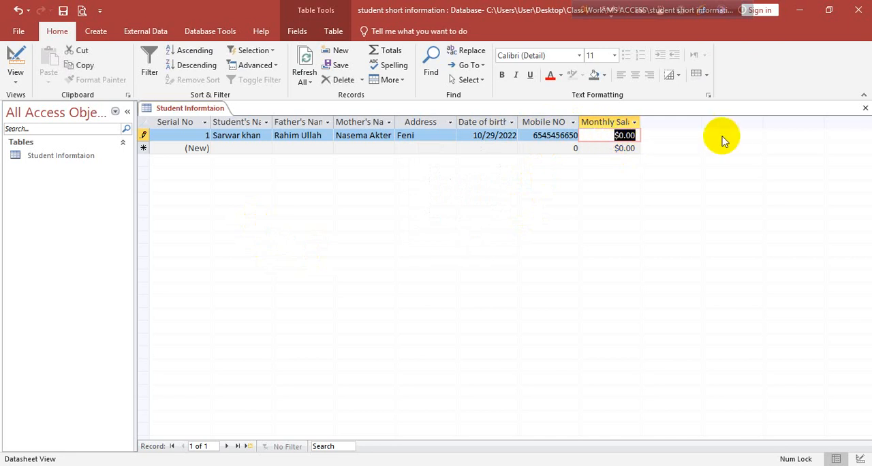
type("50000")
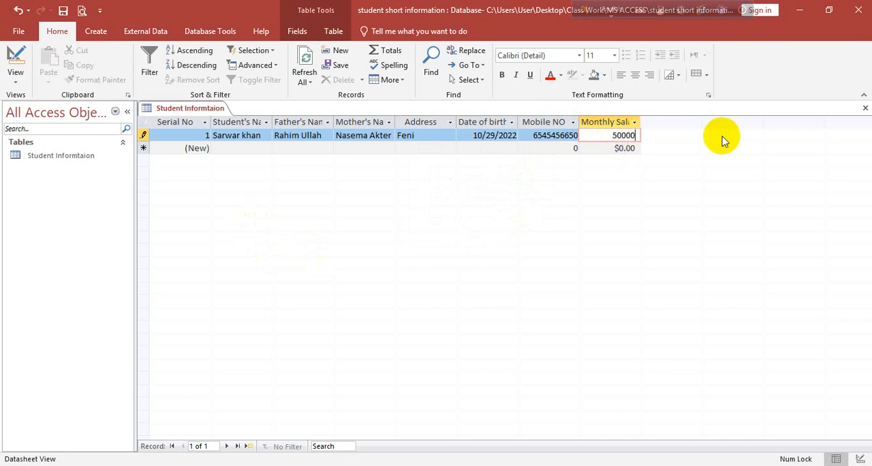
key("Return")
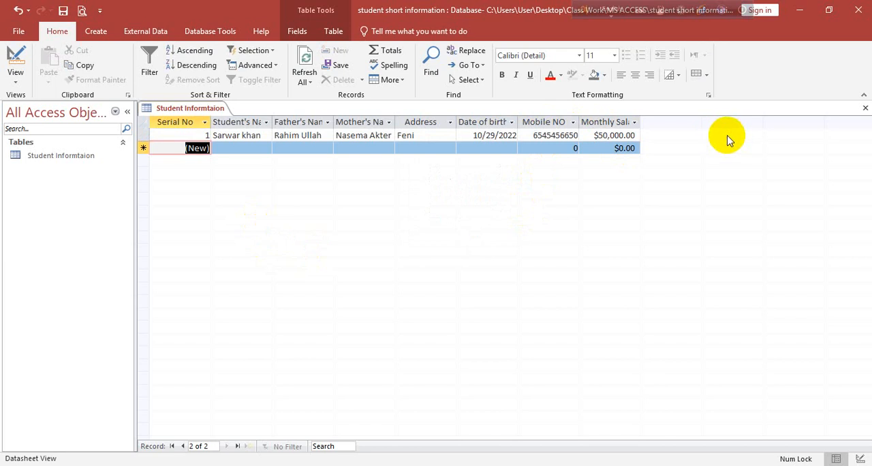
key("Return")
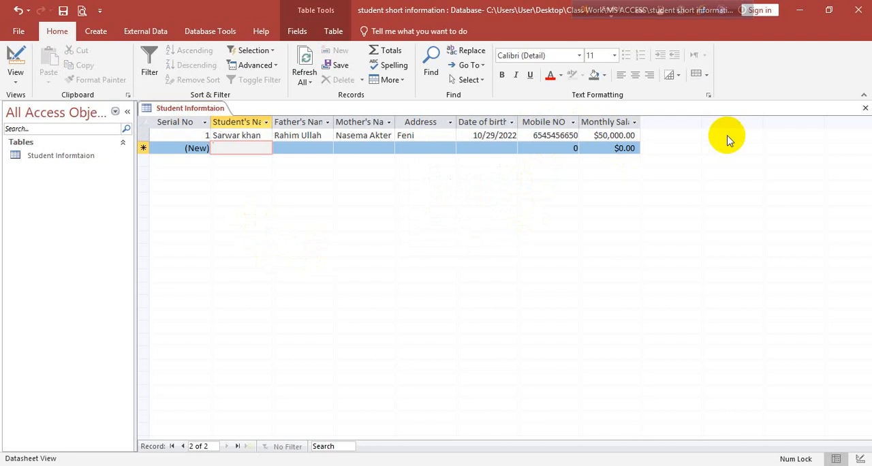
Enter the student's name and the father's name in the second record
type("nazim uddi")
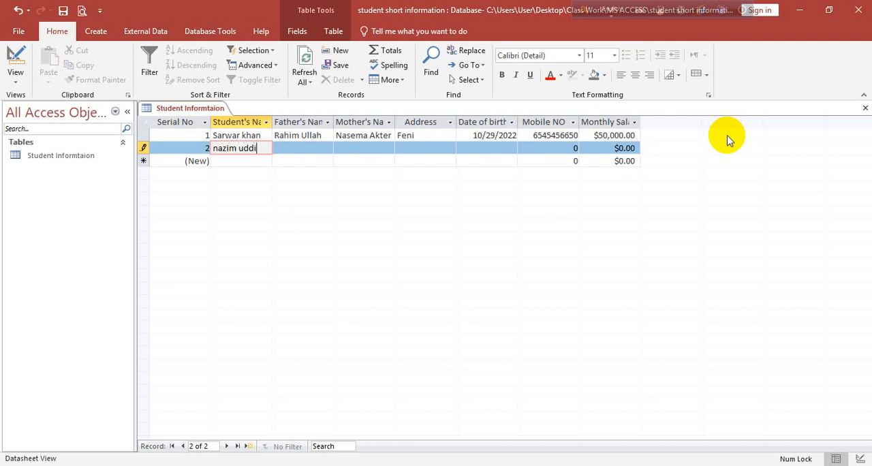
type("n")
key("Tab")
type("Kahe")
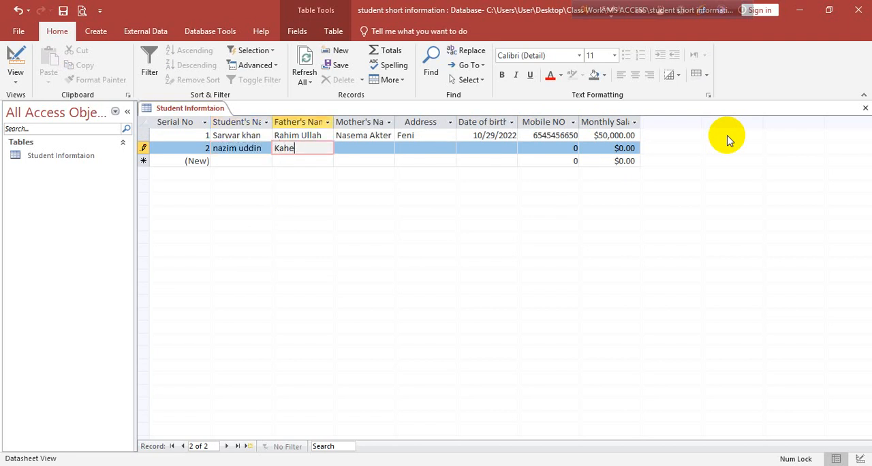
type("r Uddin")
key("Tab")
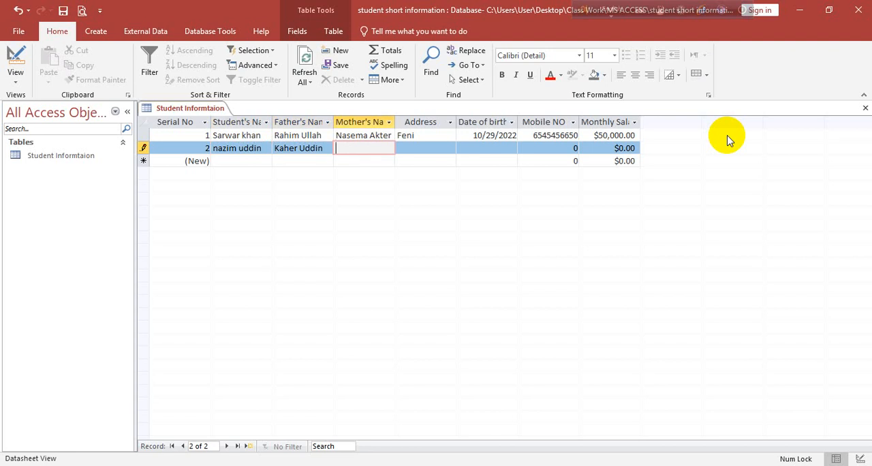
Enter the mother's name and the address in the second record
type("Re")
type("Akjt")
type("er")
key("Tab")
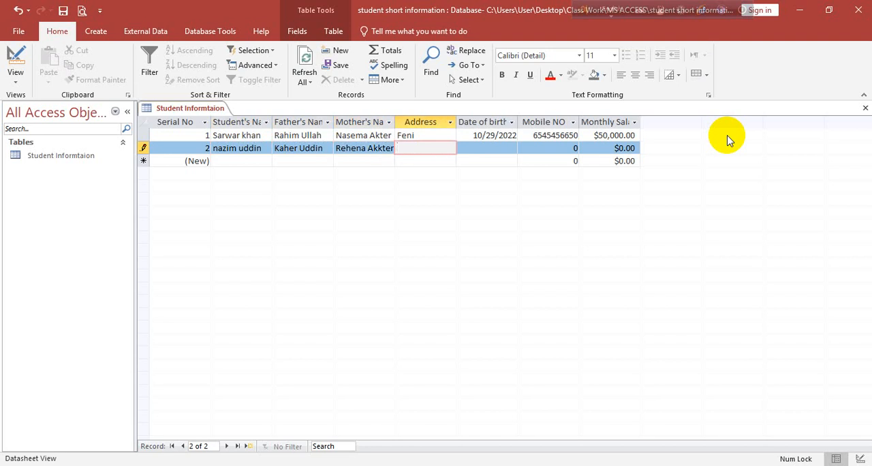
type("Feni")
key("Tab")
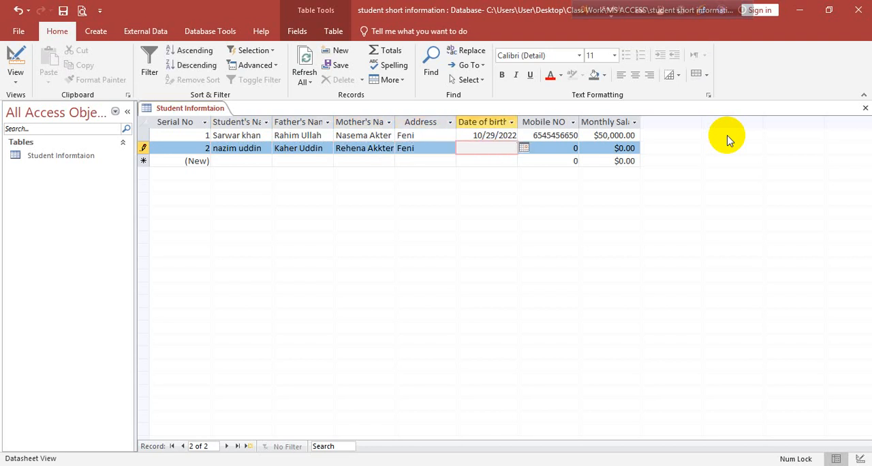
Complete the second record with a date of birth picked from the calendar, the mobile number and a Monthly Salary of 25000
left_click(523, 148)
left_click(500, 208)
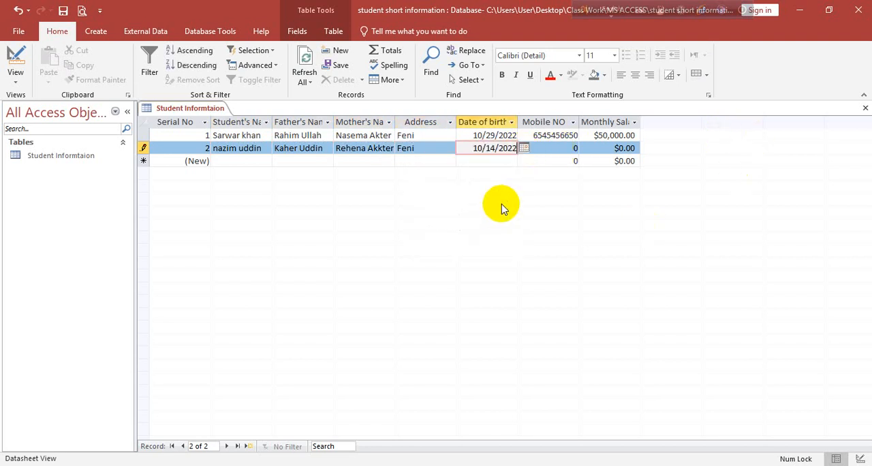
left_click(563, 148)
type("5654654")
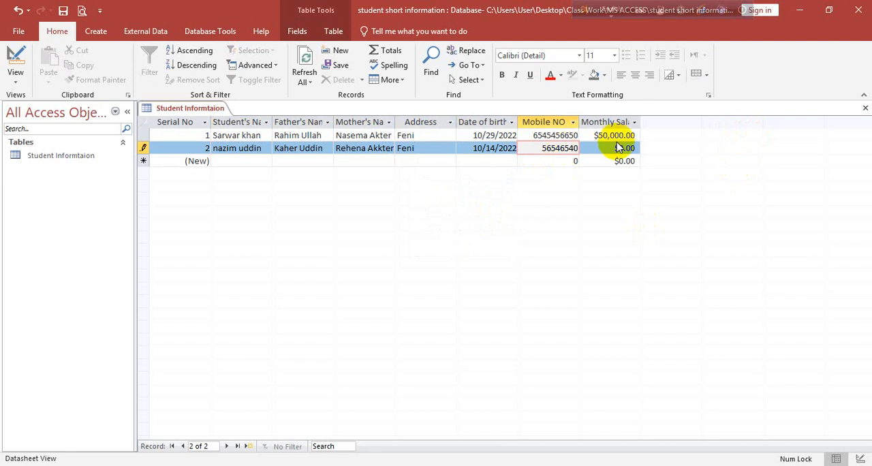
left_click(619, 148)
type("25")
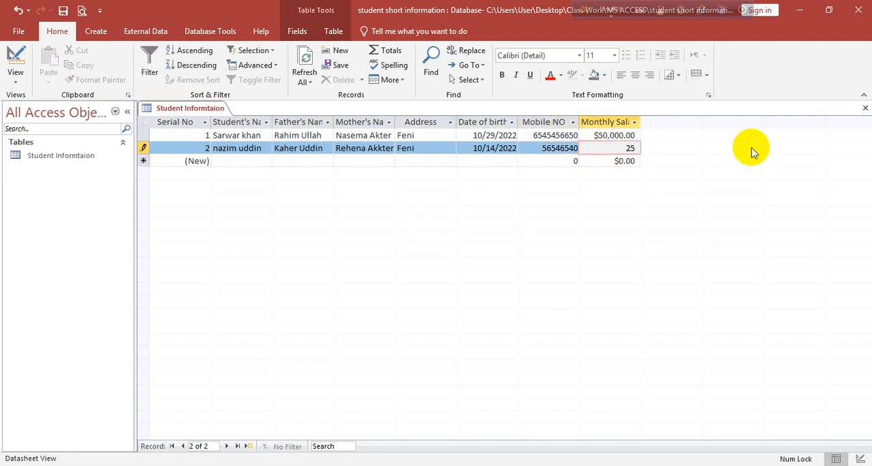
type("000")
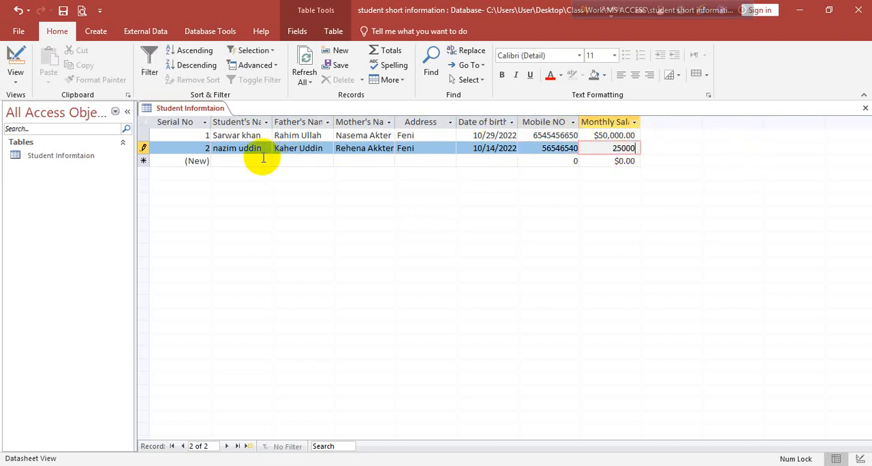
Start the third record with the student's name and the father's name
left_click(242, 164)
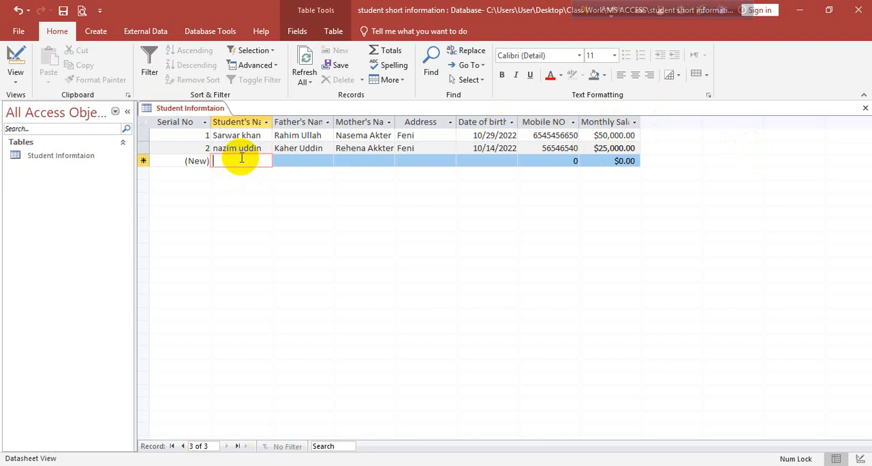
type("a Al")
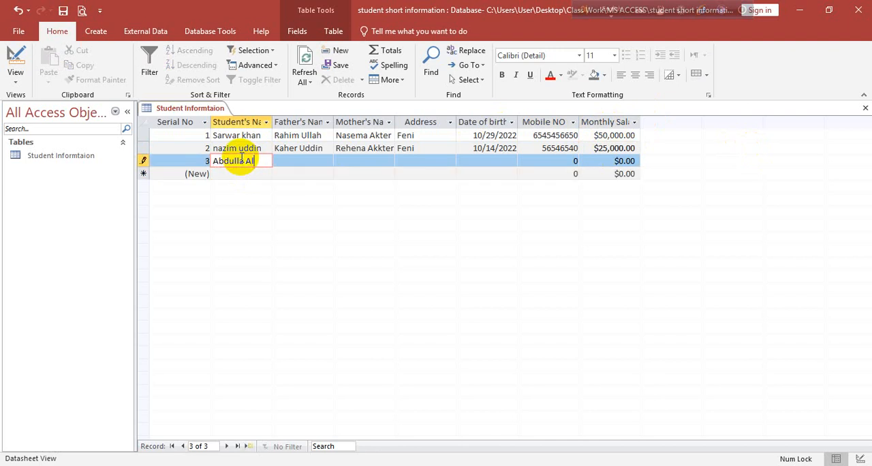
type("bdulla Al Mamun")
key("Tab")
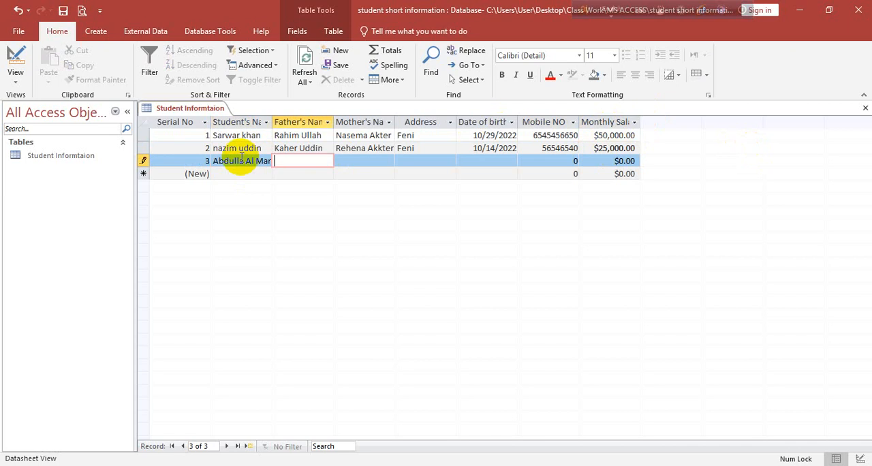
type("Jasim Uddin")
key("Tab")
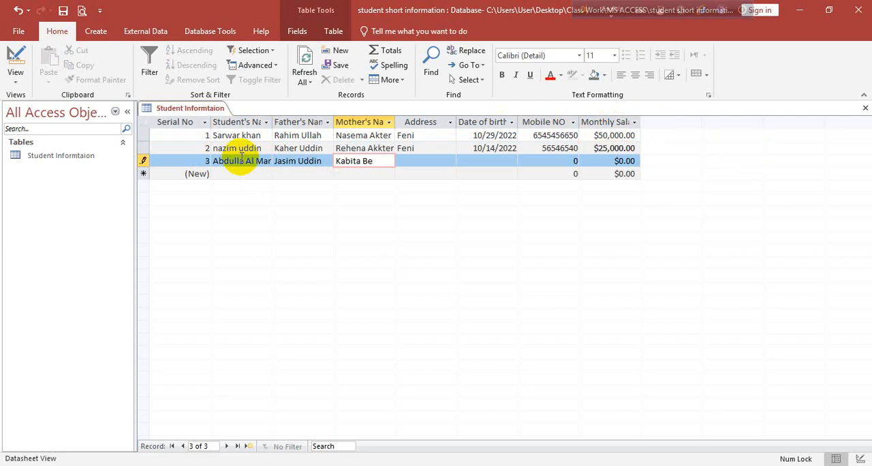
Enter the mother's name and the address in the third record
type("Kabita Begum")
key("Tab")
type("Feni")
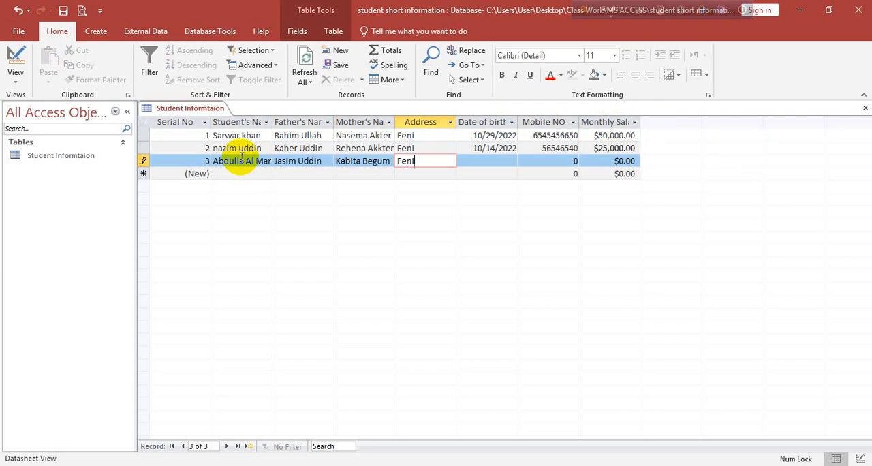
key("Tab")
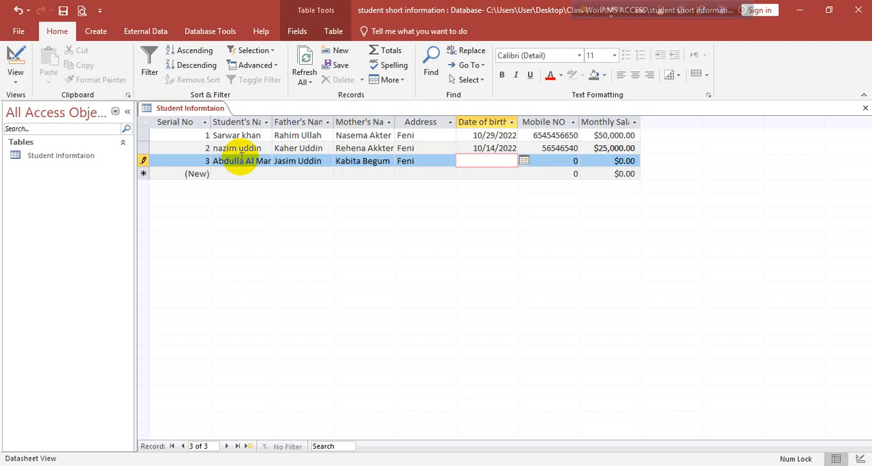
Complete the third record with a date of birth picked from the calendar, the mobile number and a Monthly Salary of 18500
left_click(524, 161)
left_click(455, 232)
left_click(555, 161)
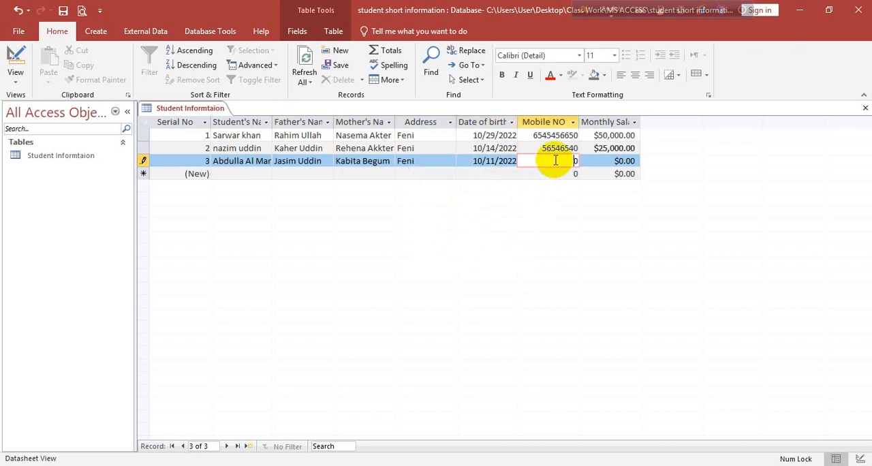
type("65465465")
key("Tab")
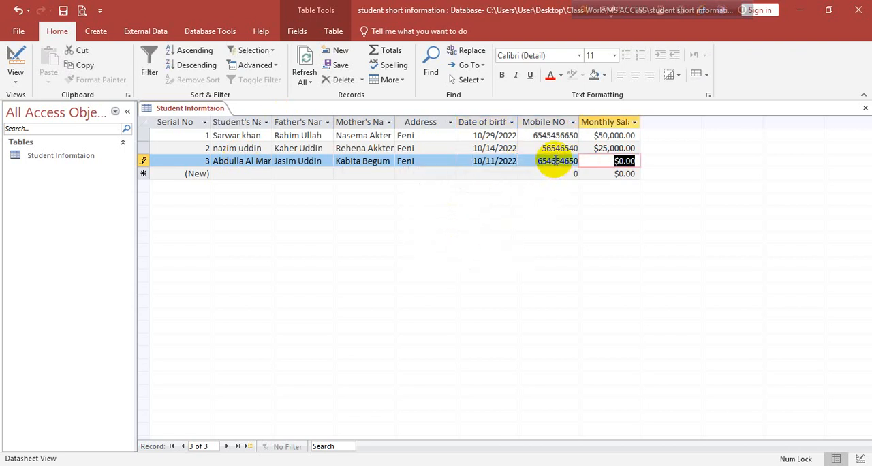
type("18500")
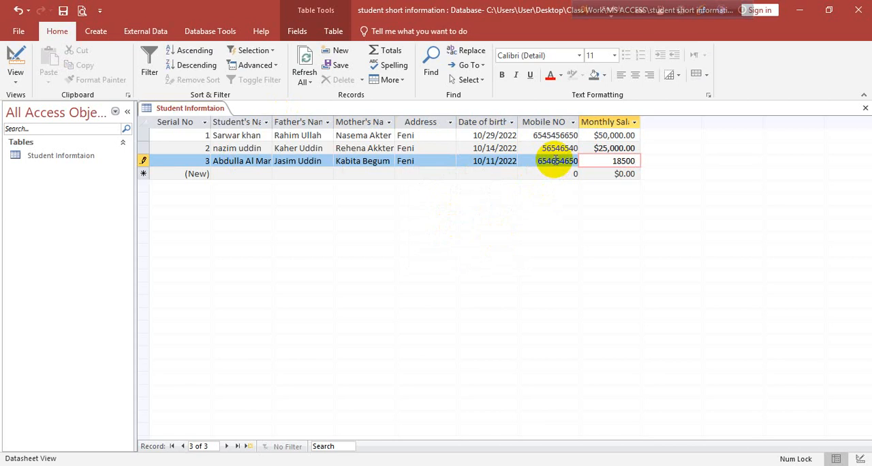
Start the fourth record with the student's name and the father's name
left_click(215, 174)
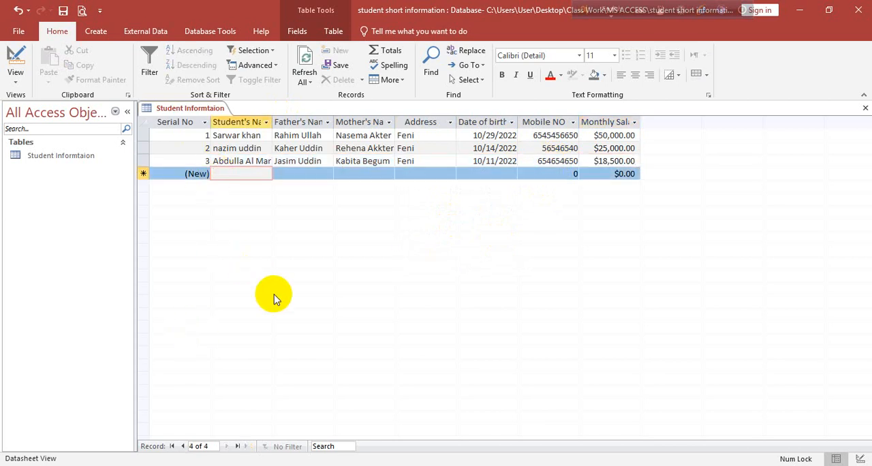
type("A")
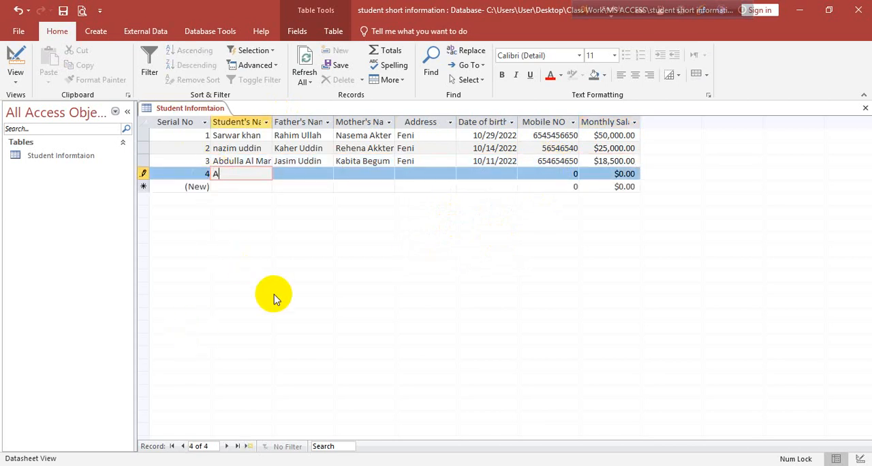
type("bdul Makek")
key("BackSpace")
key("BackSpace")
key("BackSpace")
type("lek")
key("Tab")
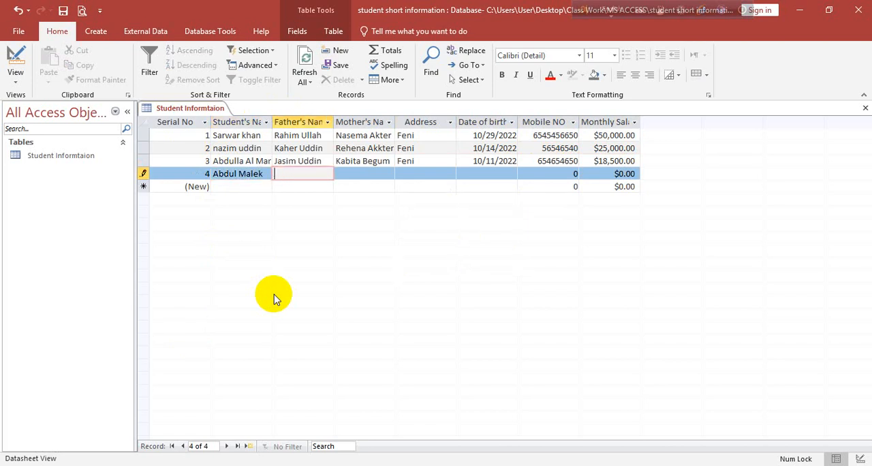
type("Jia Uddin")
key("Tab")
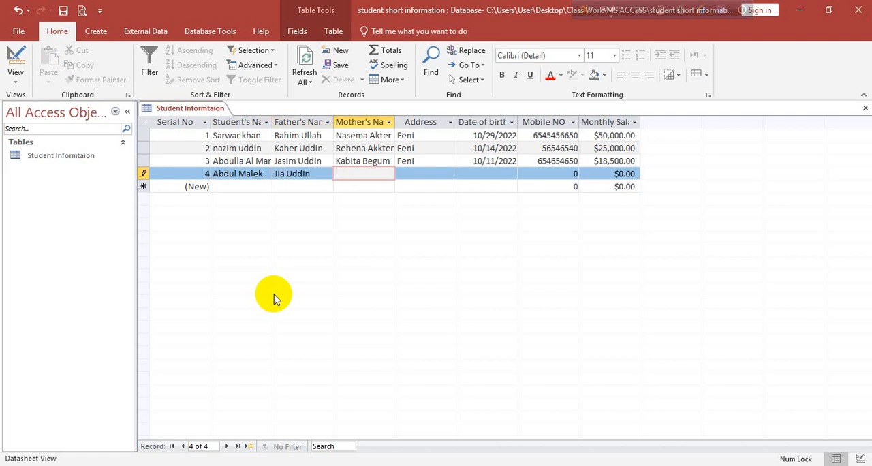
Enter the mother's name and the address in the fourth record
type("Rebeca Alam")
key("Tab")
type("Feni")
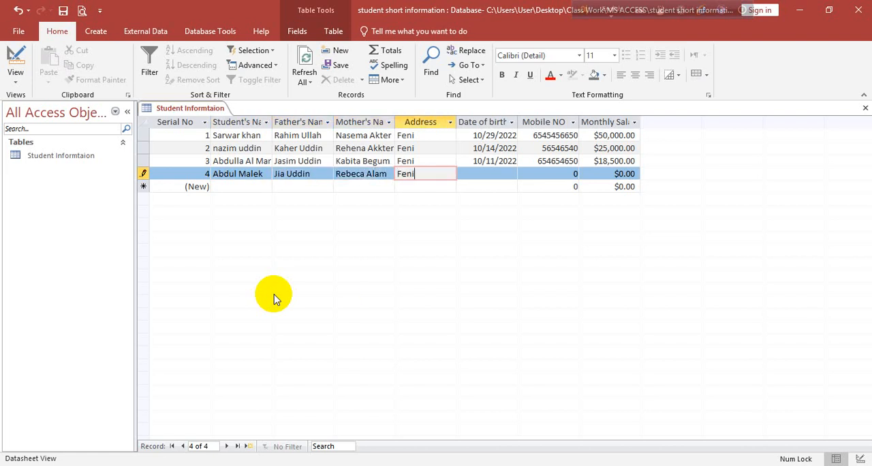
key("Tab")
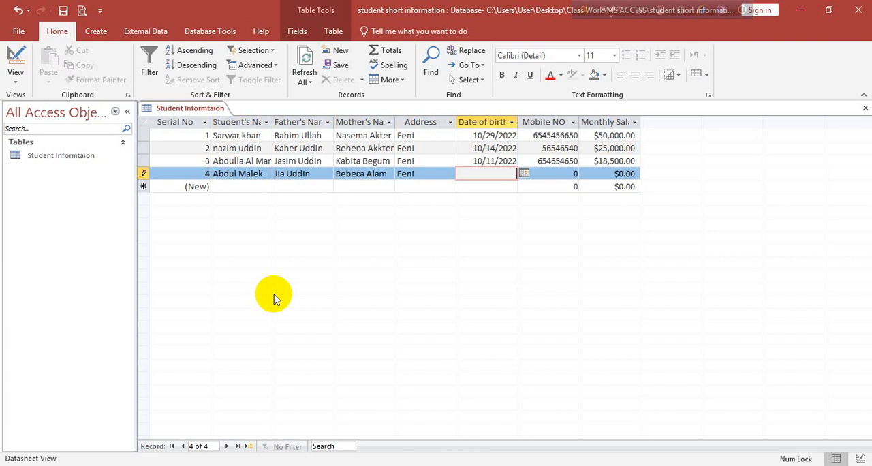
Pick the date of birth from the calendar and enter the mobile number for the fourth record
left_click(523, 174)
left_click(517, 250)
left_click(557, 173)
type("5")
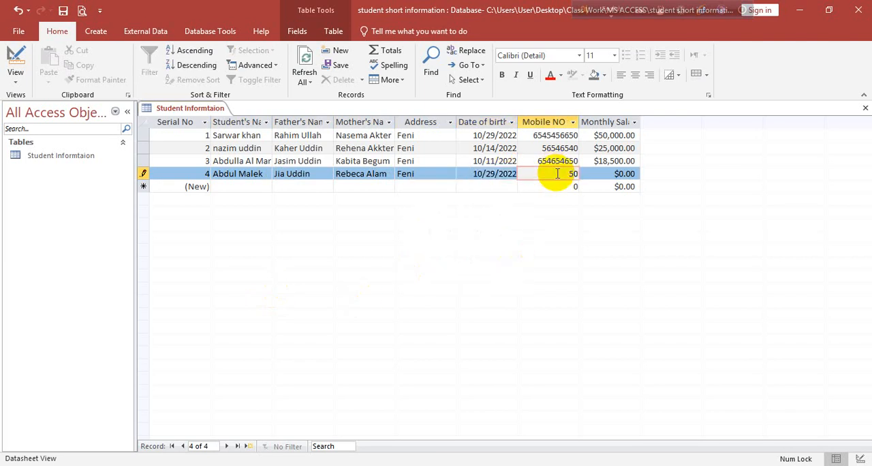
type("5566545")
key("Tab")
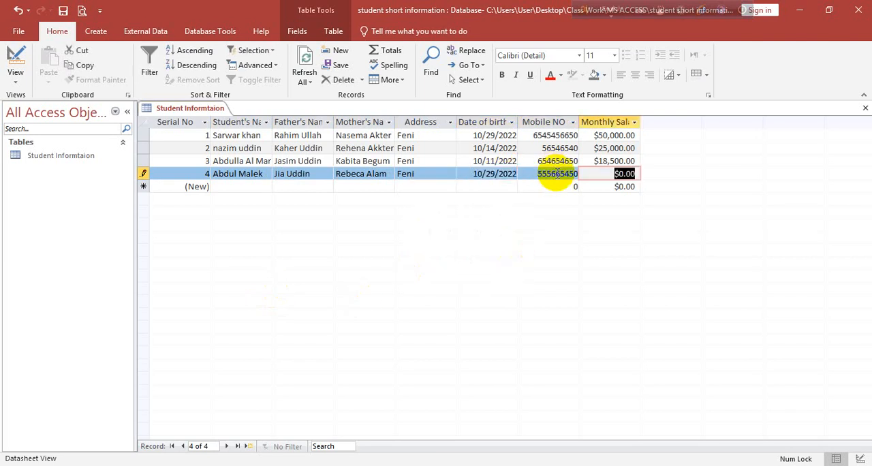
Set the fourth record's Monthly Salary to 12500 and commit the record
type("125000")
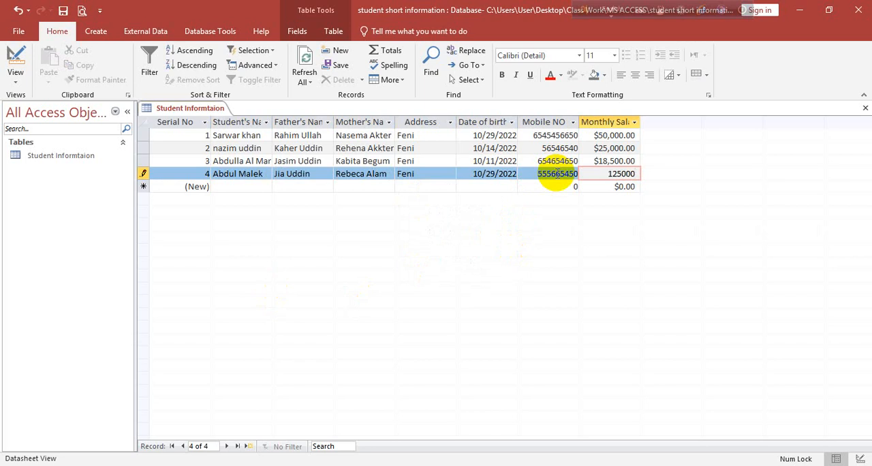
key("BackSpace")
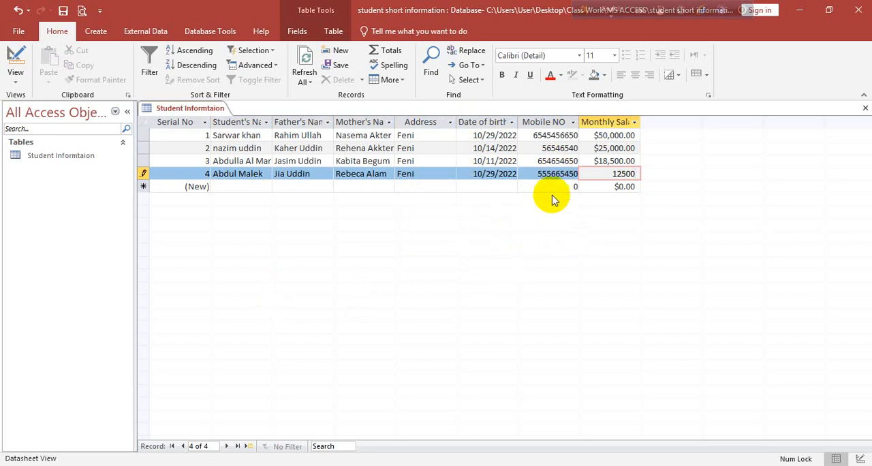
key("Return")
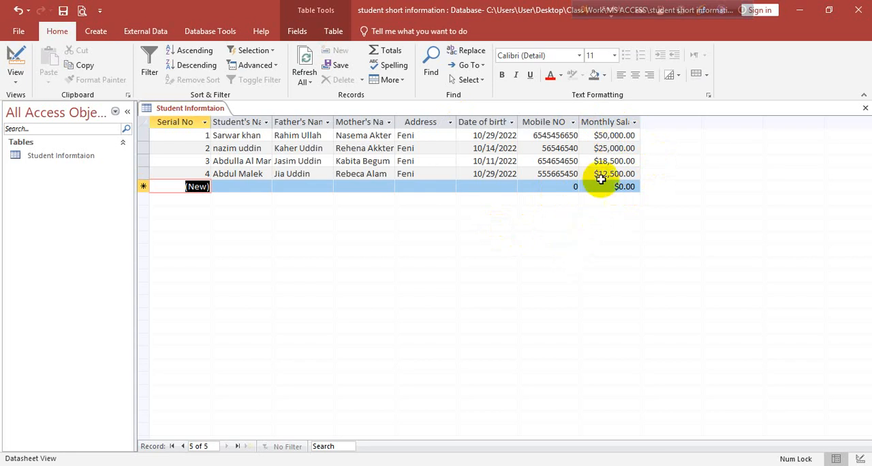
Switch the student information table to Design view
left_click(16, 78)
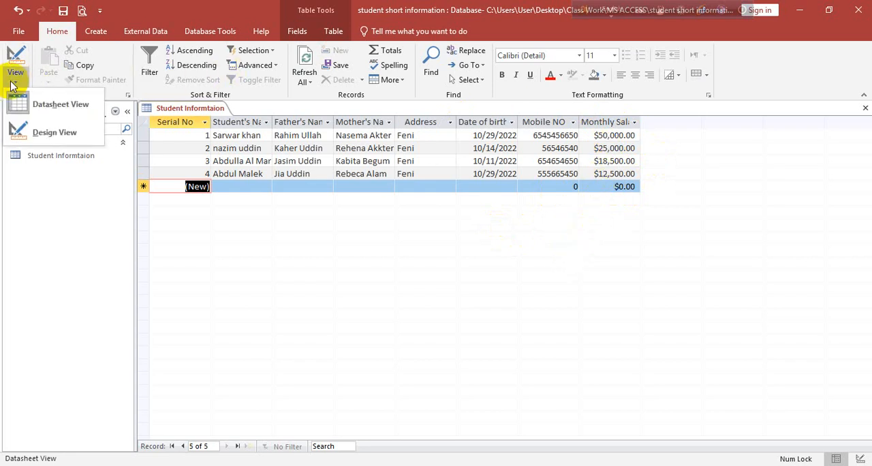
left_click(54, 134)
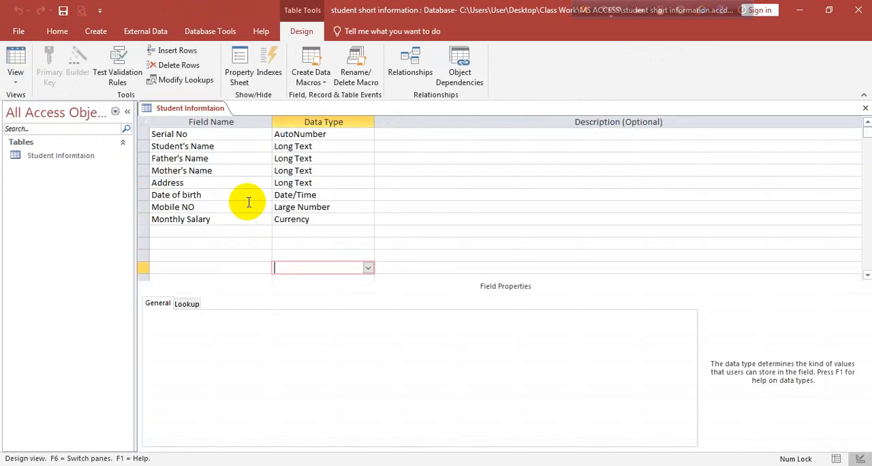
Change the Monthly Salary field's data type to Number and back to Currency
left_click(331, 216)
left_click(372, 218)
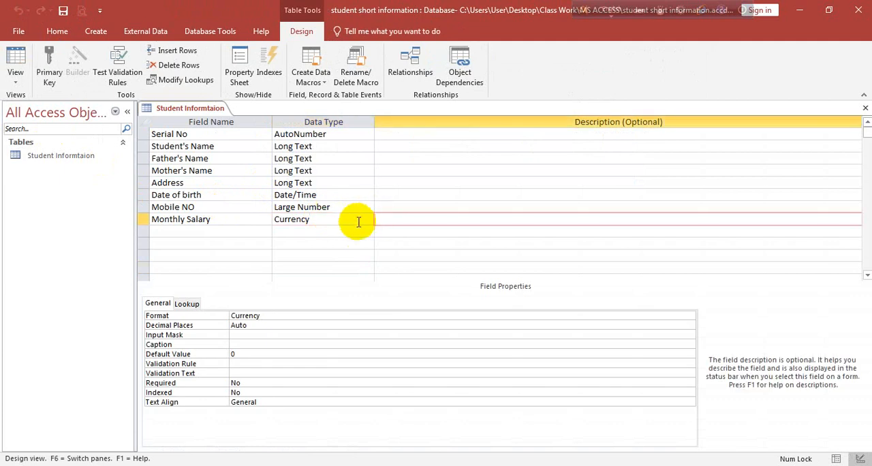
left_click(368, 219)
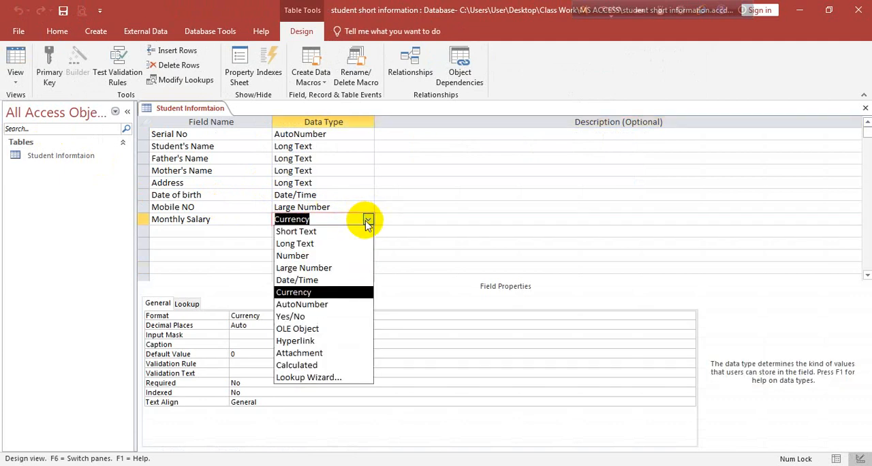
left_click(314, 257)
left_click(368, 218)
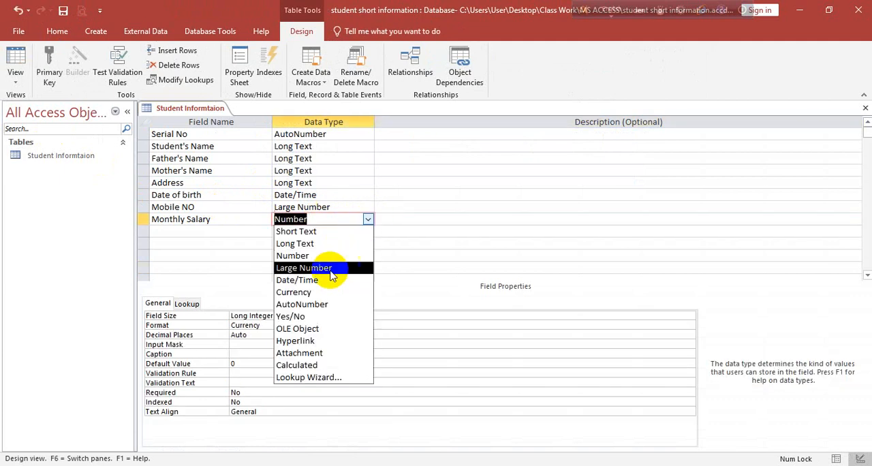
left_click(322, 293)
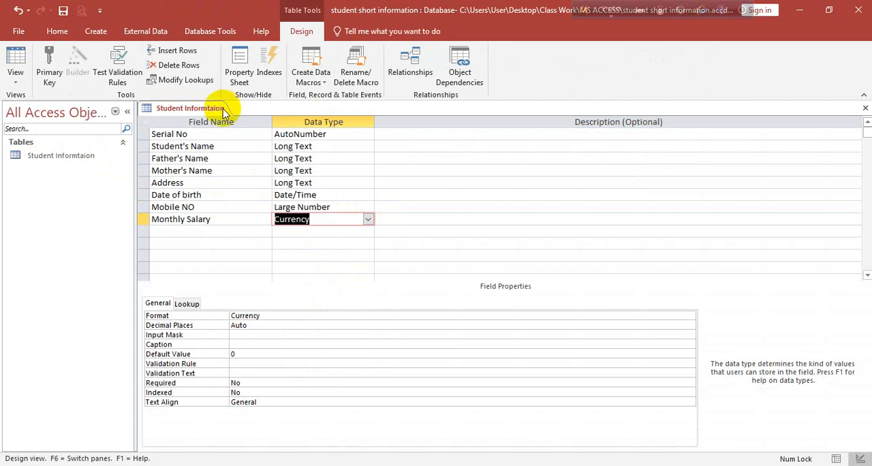
Switch the student information table to Datasheet view and select the Monthly Salary column for field formatting
right_click(219, 113)
left_click(184, 108)
left_click(15, 78)
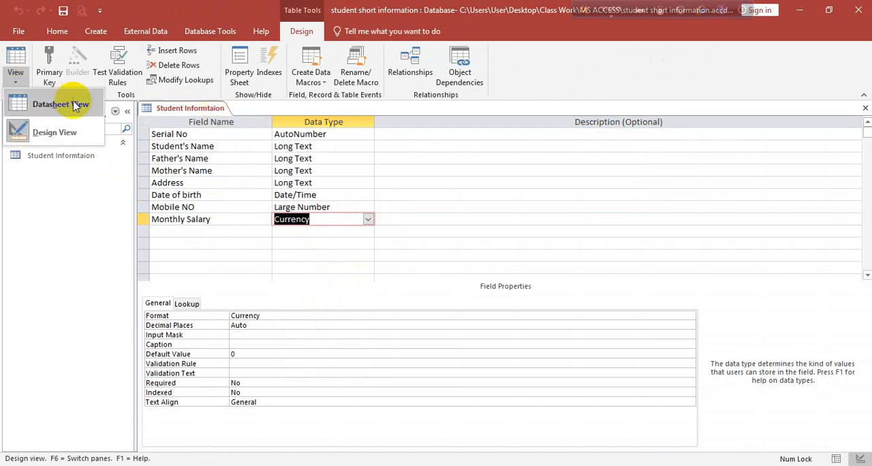
left_click(74, 107)
left_click(602, 122)
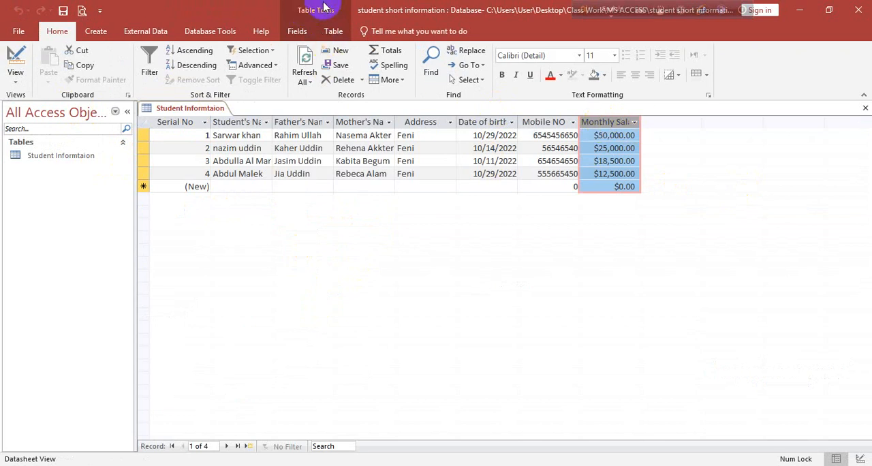
left_click(298, 34)
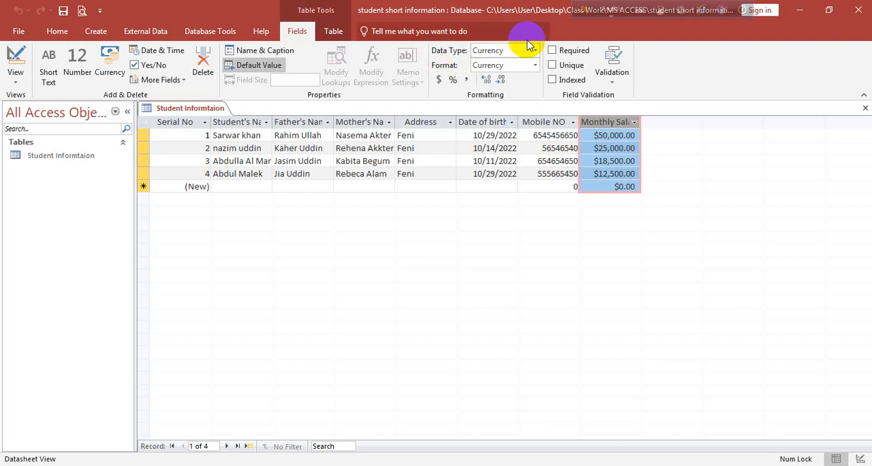
key("Print")
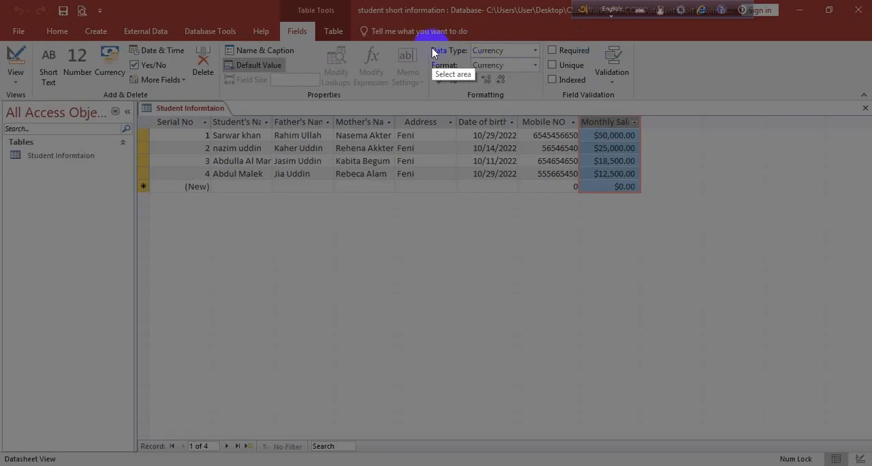
left_click_drag(430, 40, 541, 60)
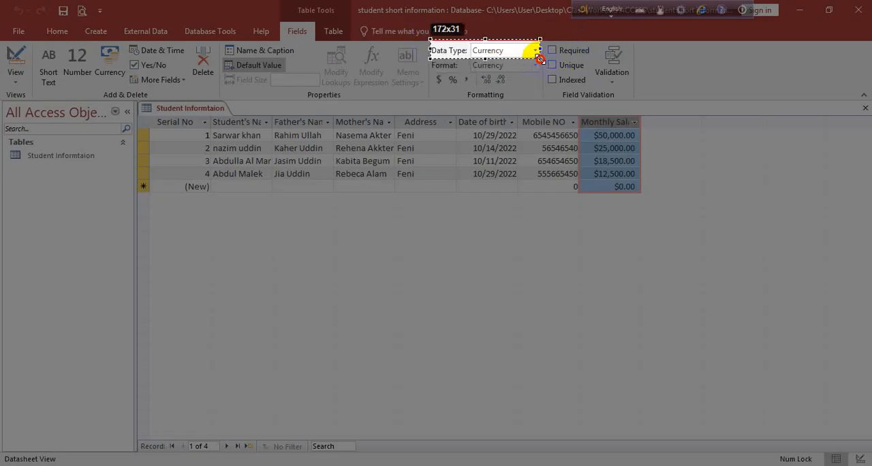
left_click(530, 71)
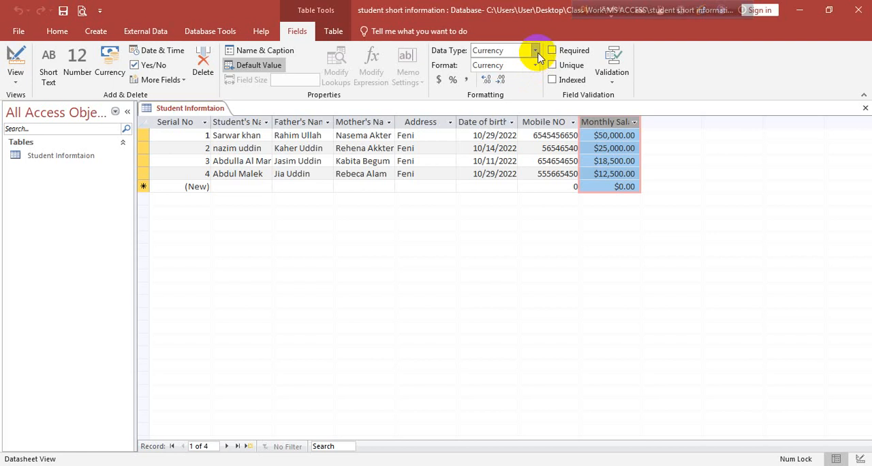
Change the Monthly Salary field's data type to Number and reduce its displayed decimal places to zero
left_click(535, 51)
left_click(498, 89)
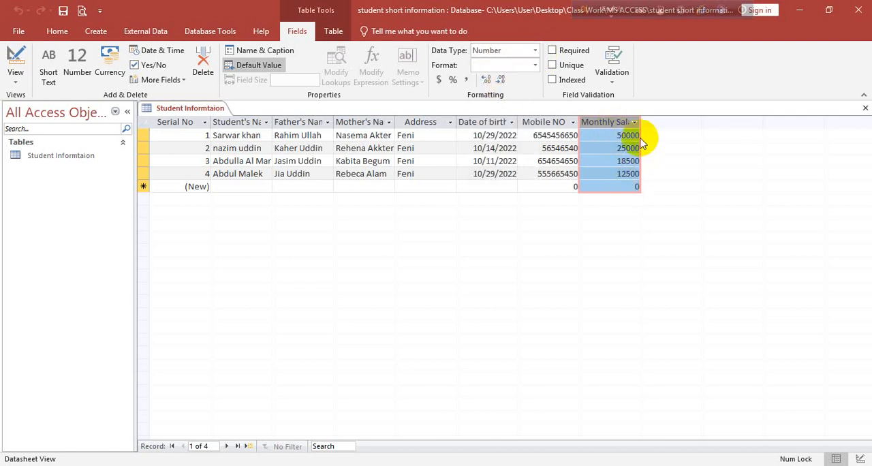
left_click(500, 81)
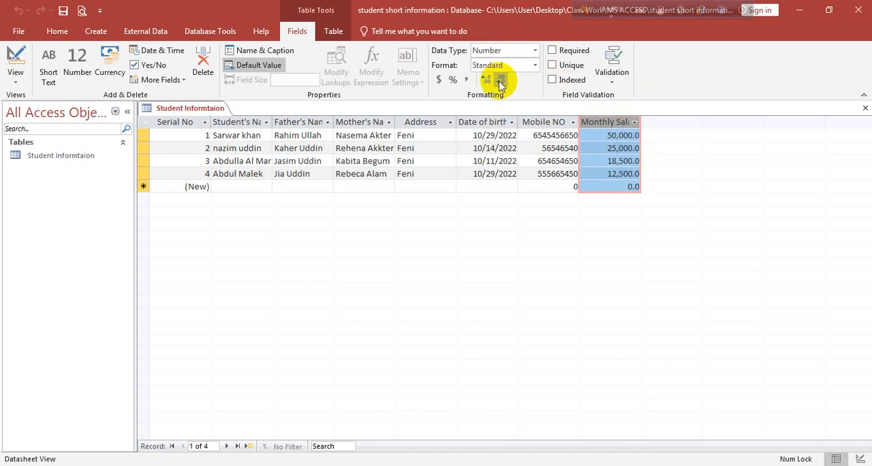
left_click(500, 81)
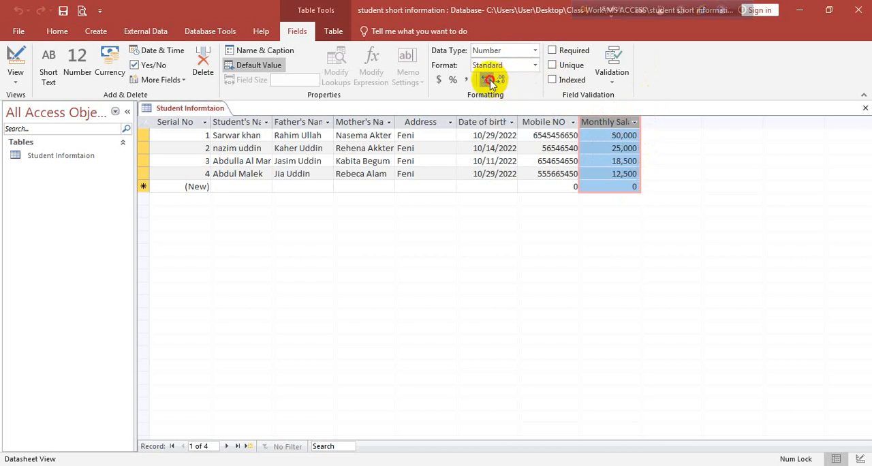
left_click(487, 81)
left_click(500, 81)
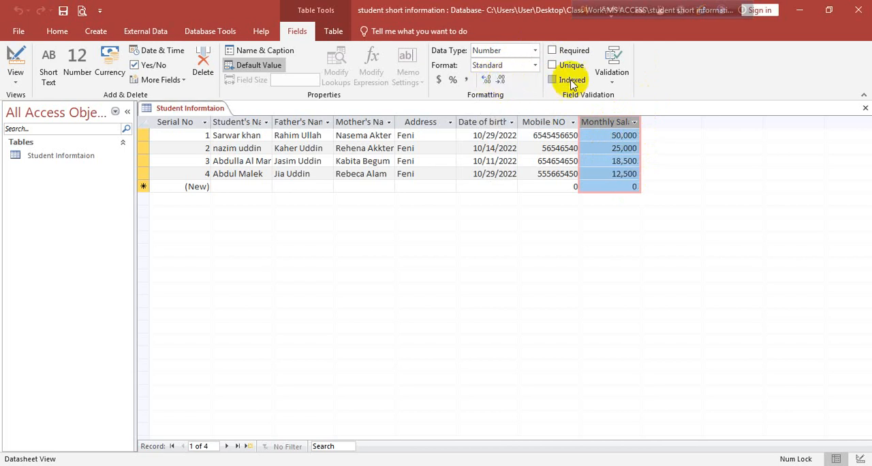
Close the Student Informtaion table and reopen it in Datasheet view
right_click(194, 108)
left_click(209, 116)
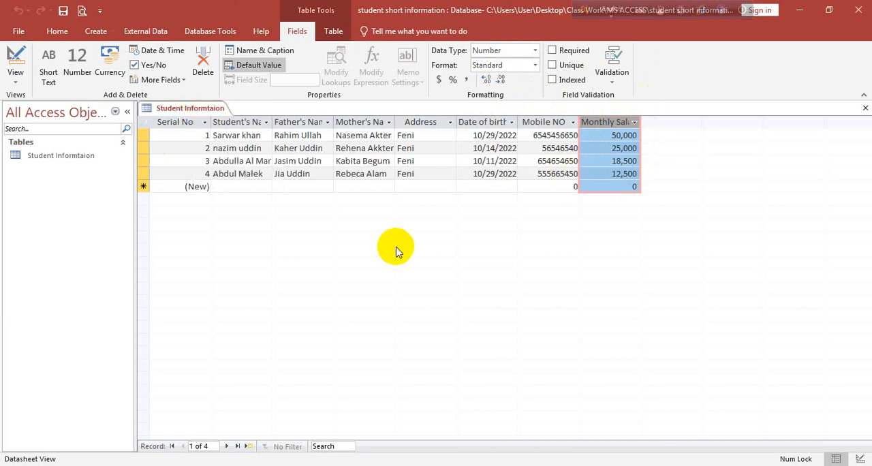
left_click(76, 160)
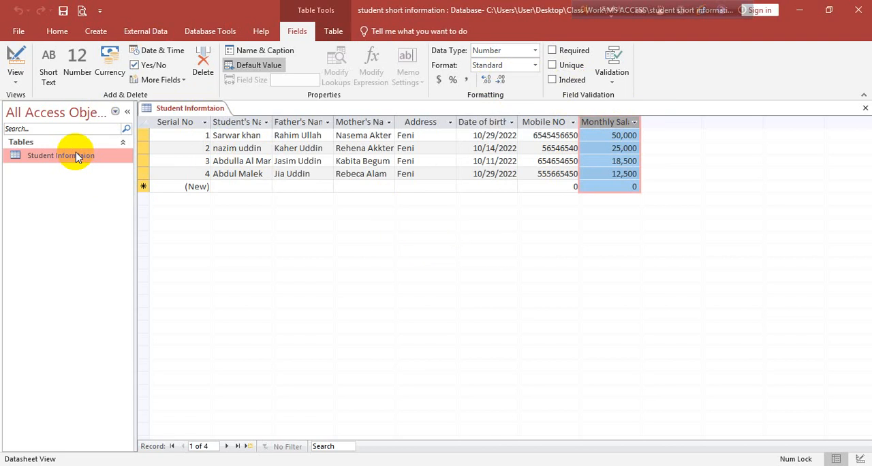
left_click(865, 107)
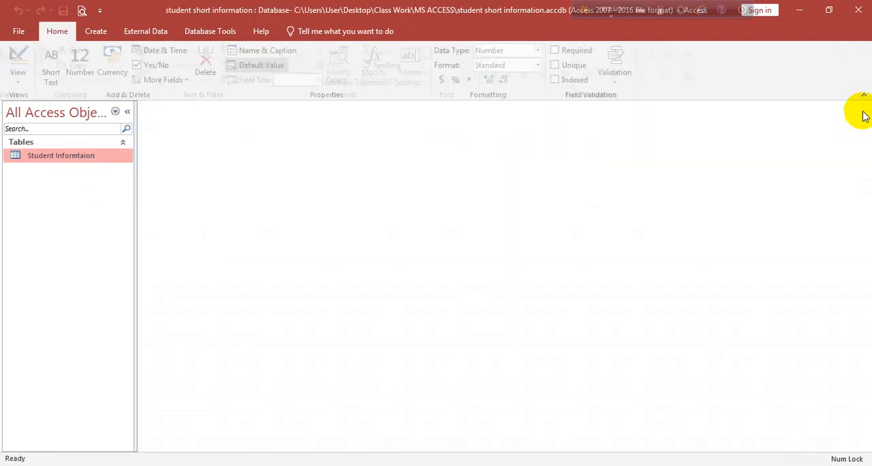
double_click(72, 158)
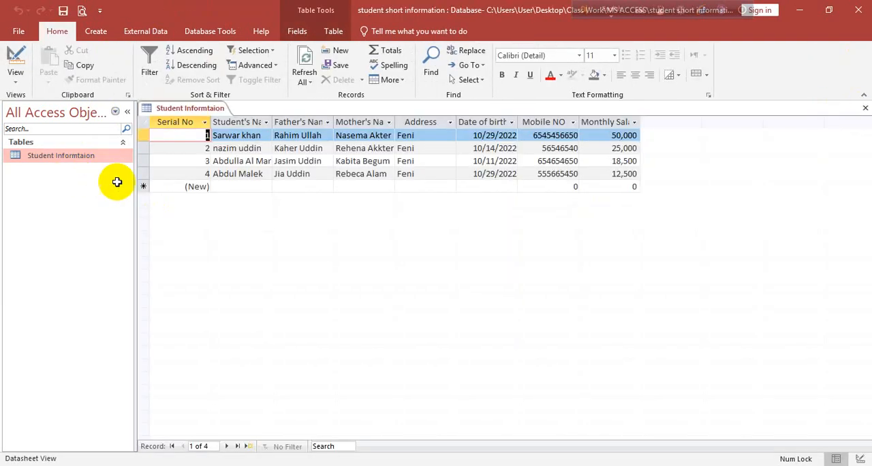